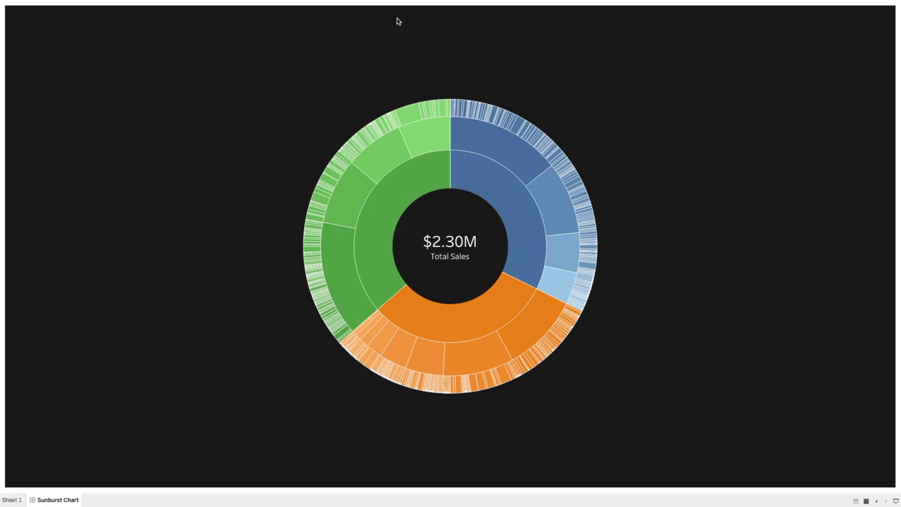
Examine the category, sub-category and product details across the rings of the finished sunburst chart and exit presentation mode
mouse_move(523, 199)
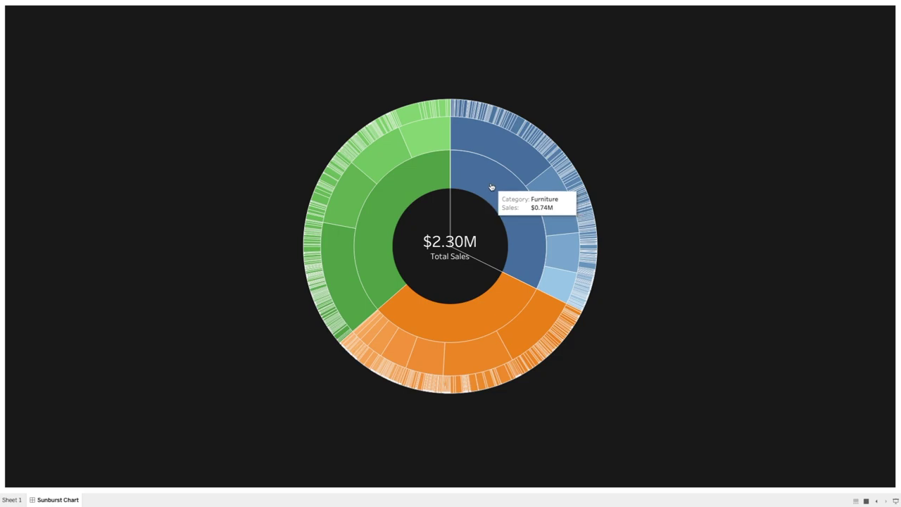
mouse_move(485, 146)
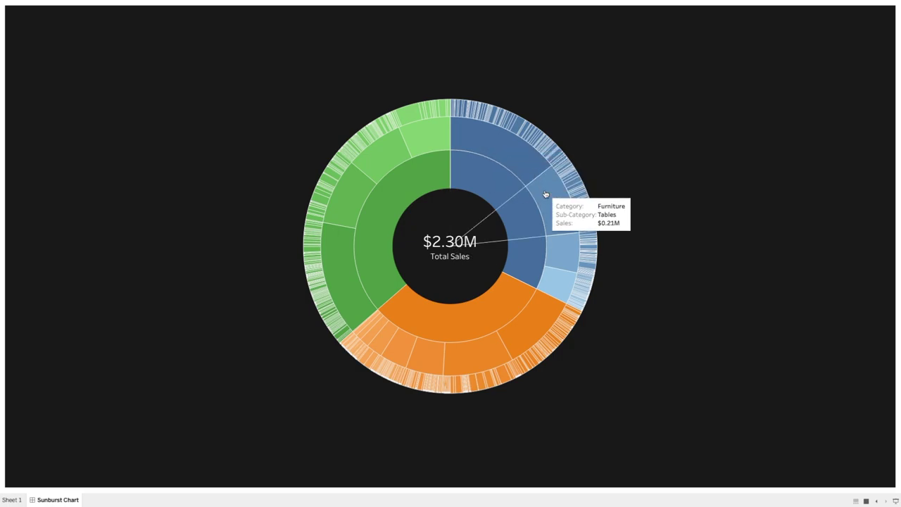
mouse_move(555, 274)
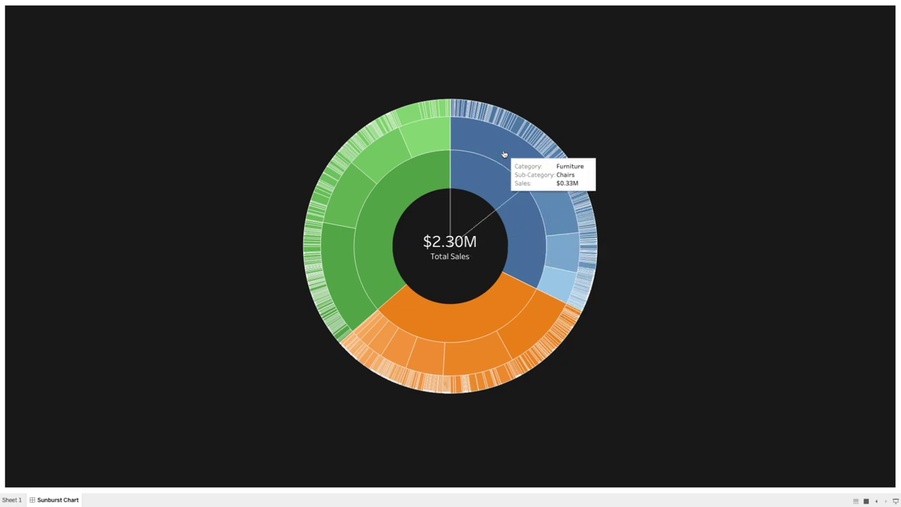
mouse_move(481, 121)
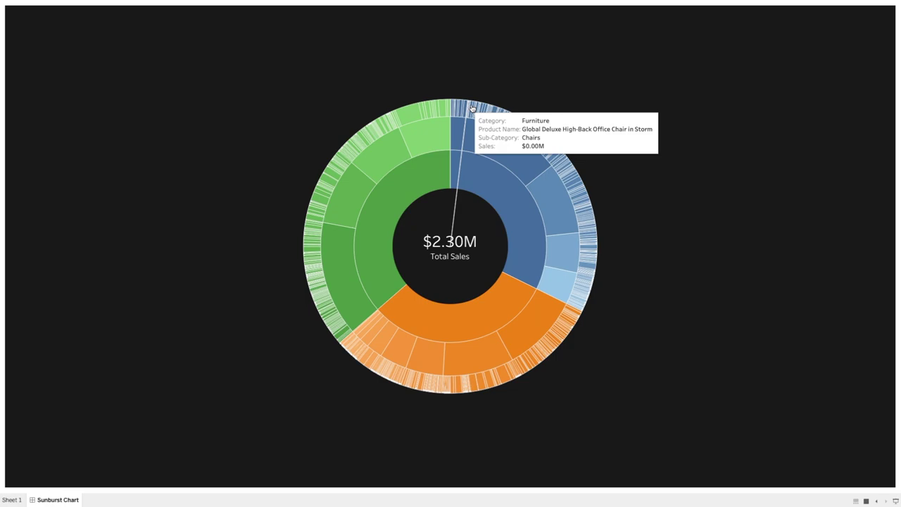
mouse_move(524, 128)
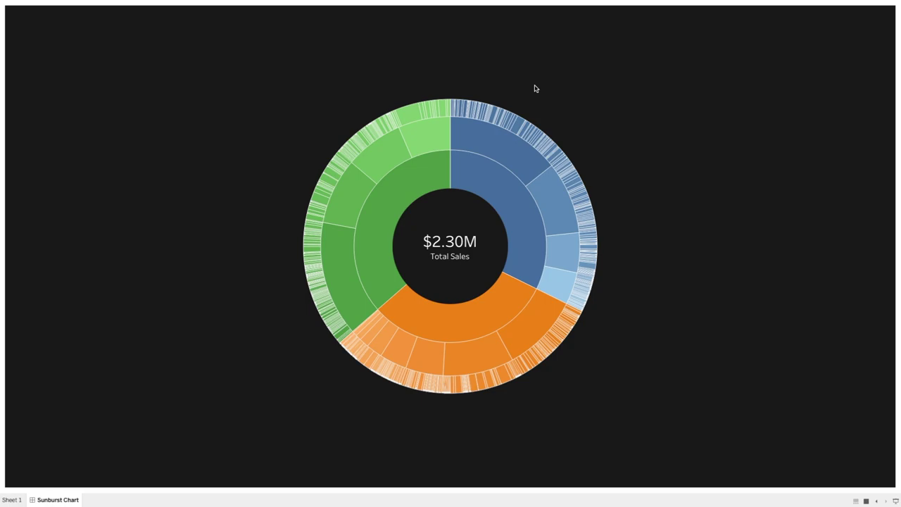
key(Escape)
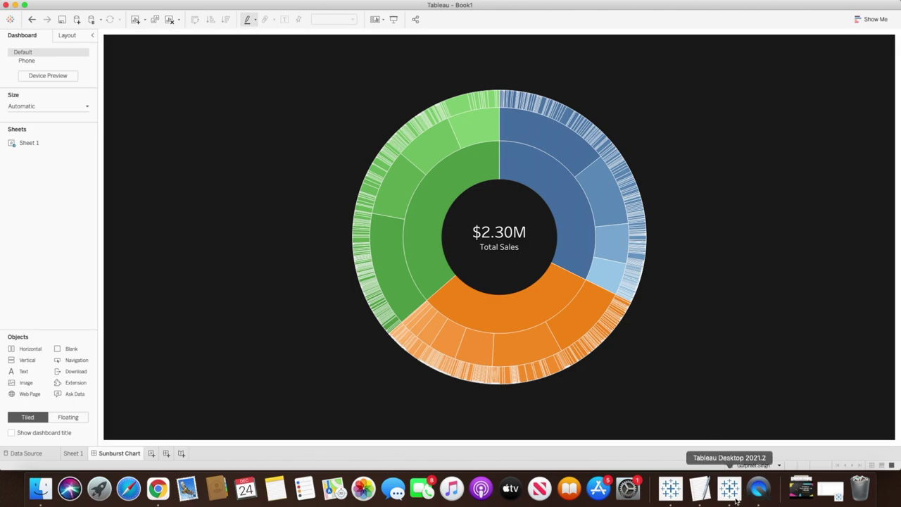
Switch to the blank Book2 workbook and connect it to the saved Sample - Superstore data source
click(736, 493)
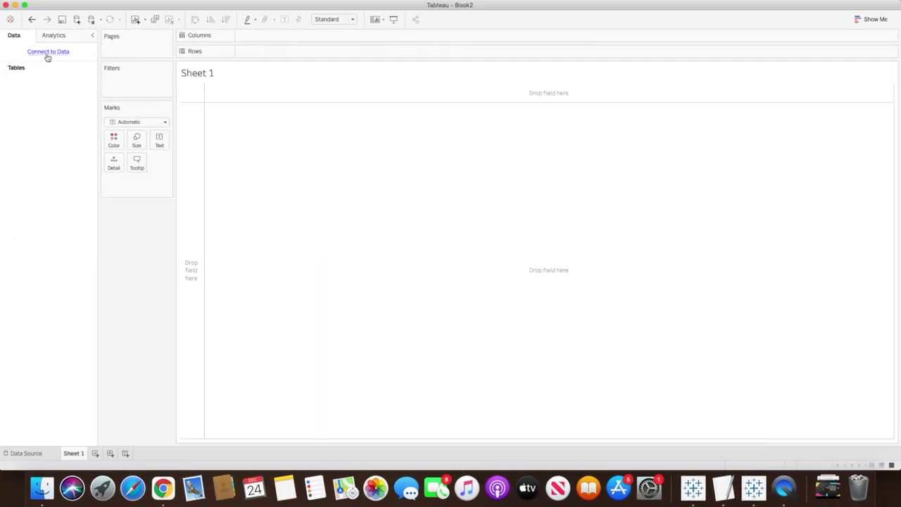
click(47, 53)
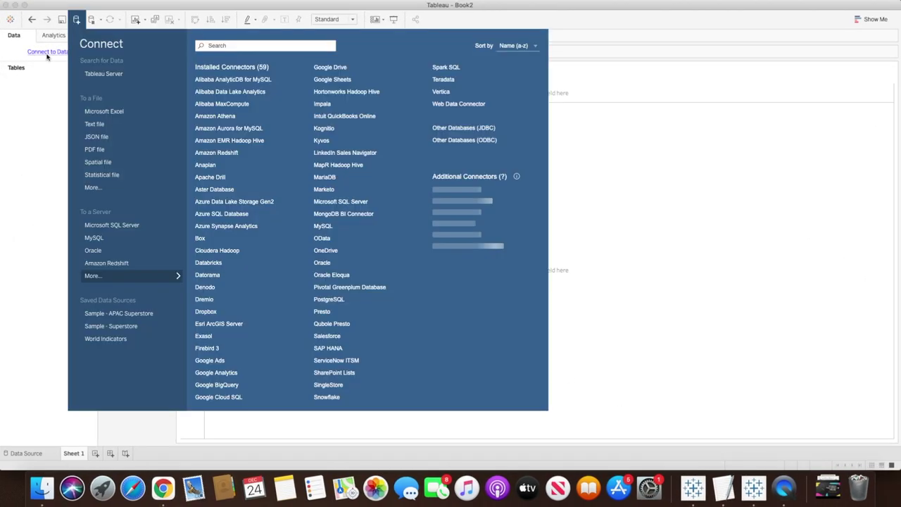
click(121, 326)
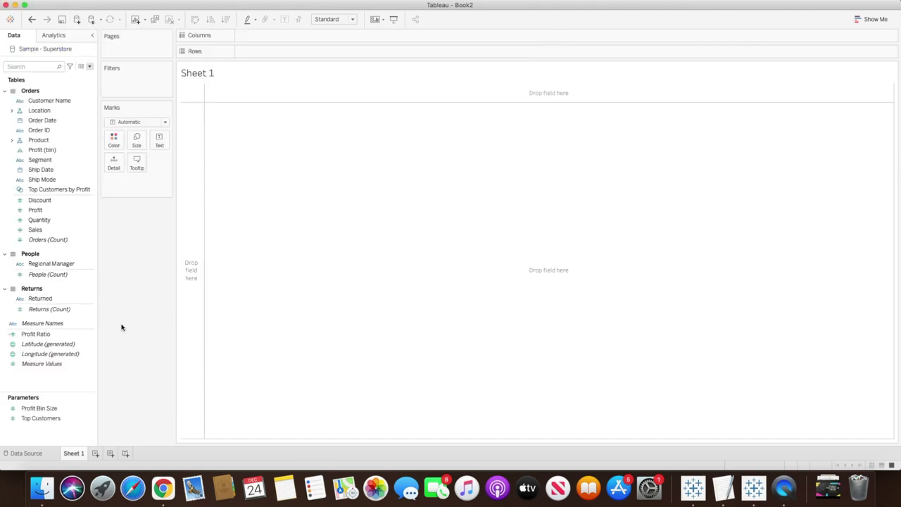
click(89, 66)
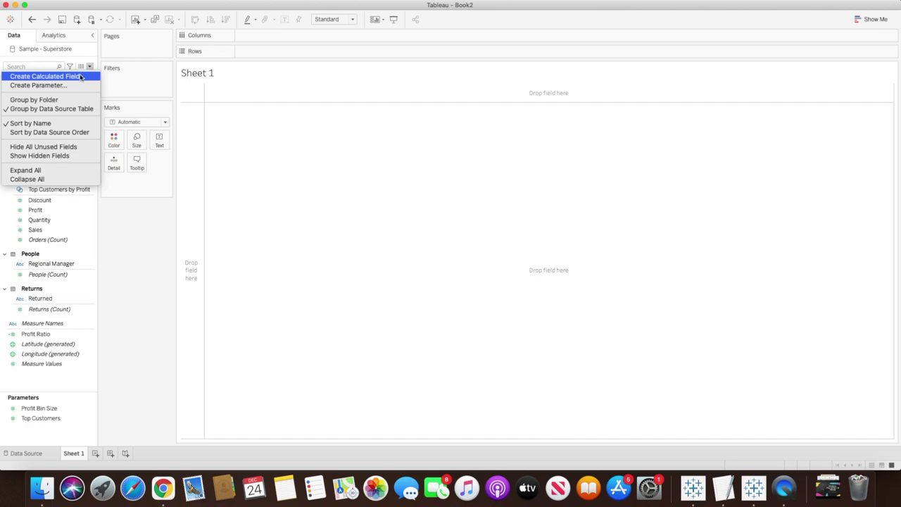
click(81, 76)
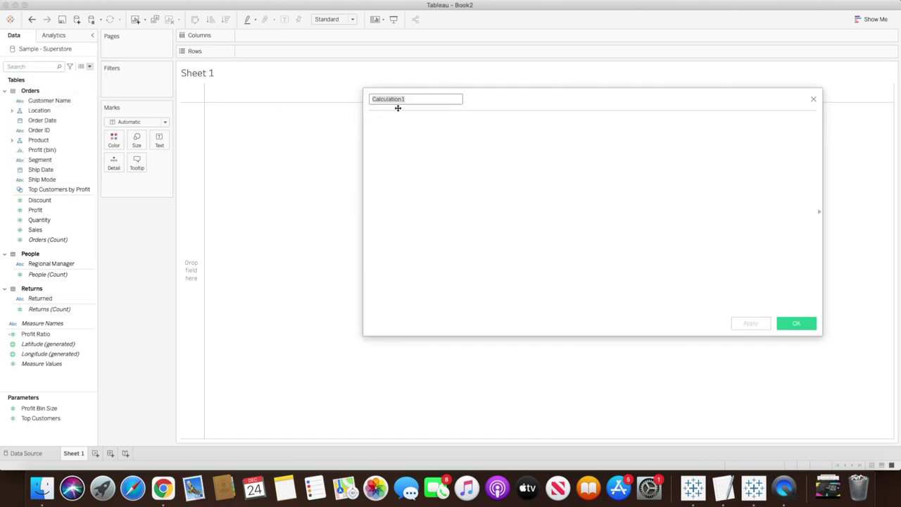
text(e)
text(Centre)
click(399, 118)
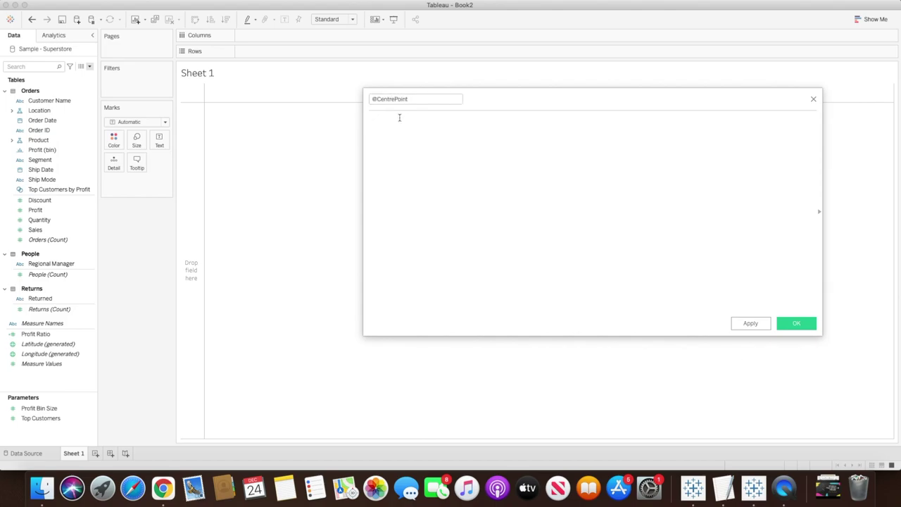
text(makep)
key(Return)
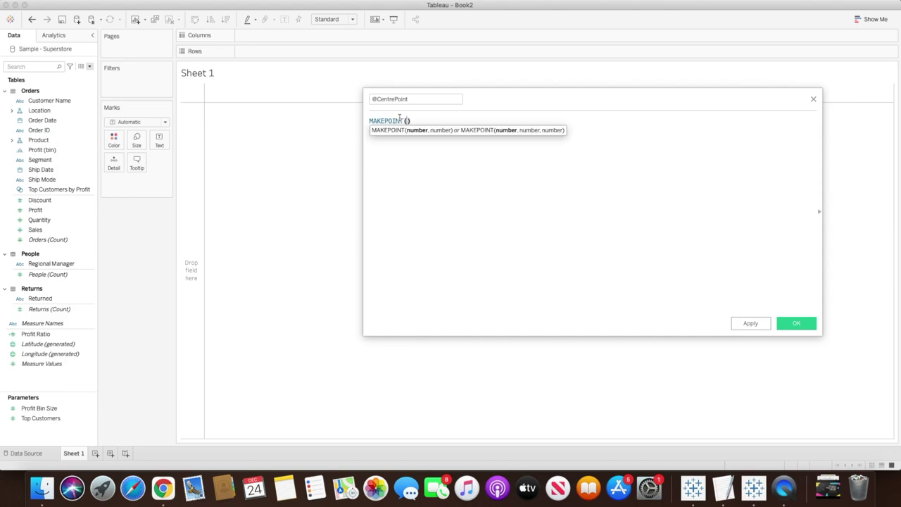
text(0,)
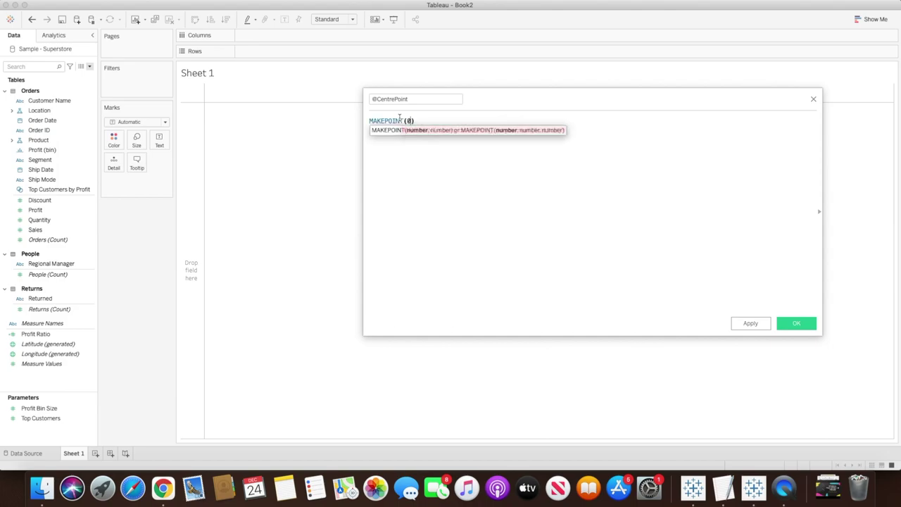
text(0)
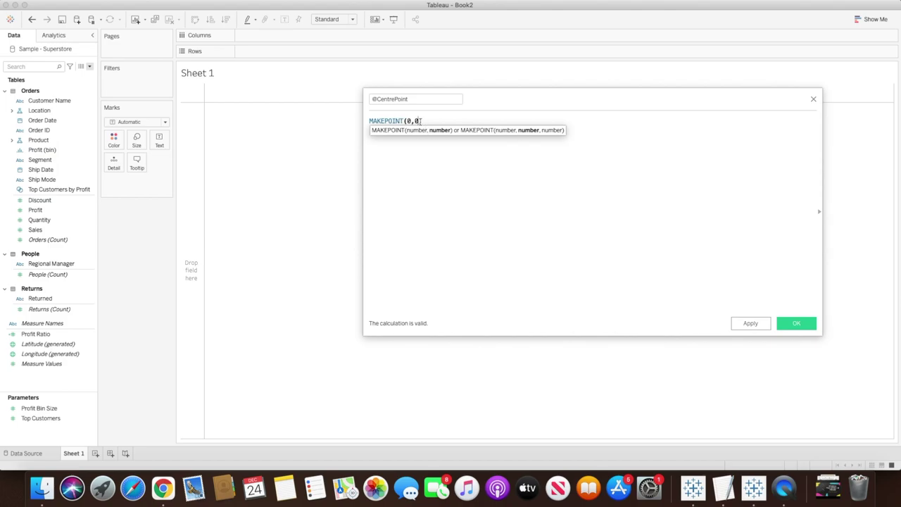
click(808, 324)
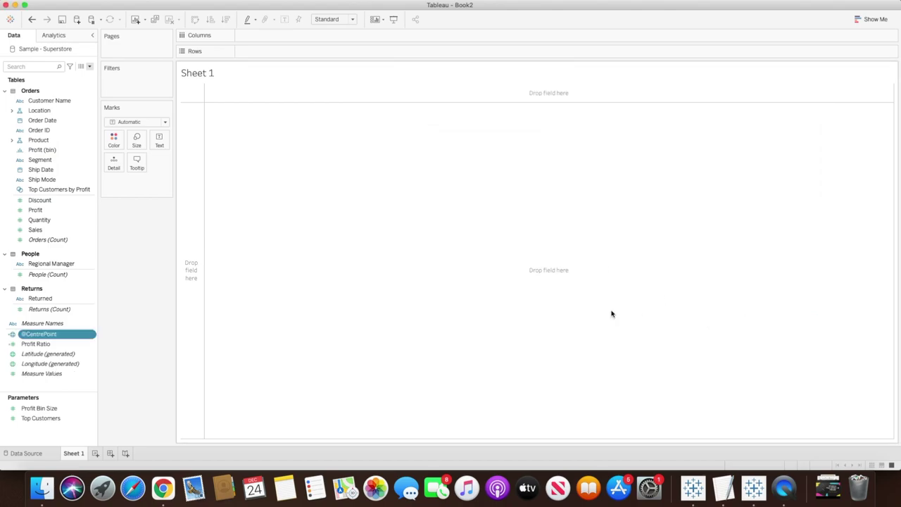
double_click(63, 334)
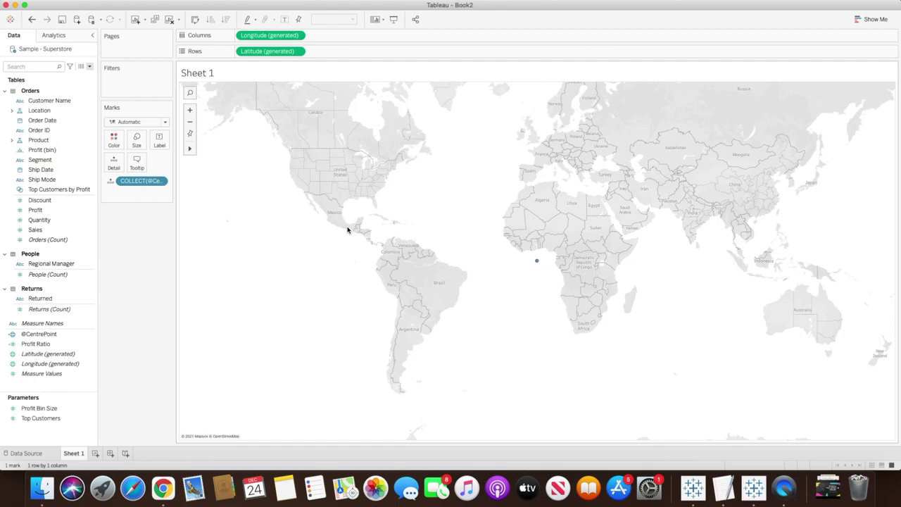
click(164, 123)
click(126, 231)
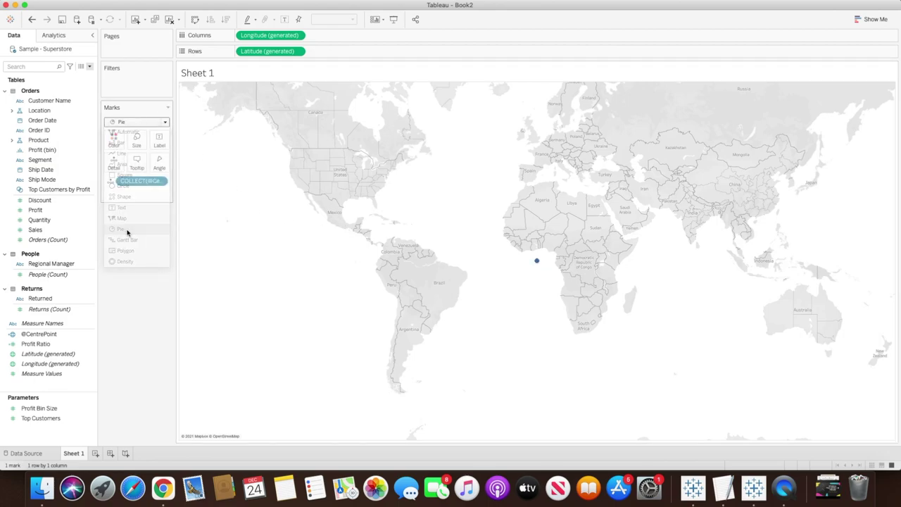
Set the pie's angle by Sales and colour its slices by Category
click(49, 232)
drag(49, 233, 160, 167)
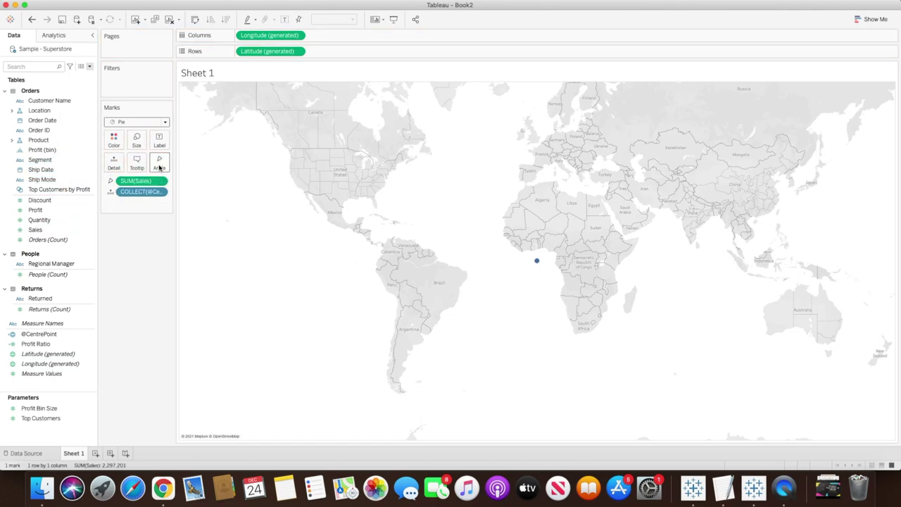
click(12, 140)
click(48, 153)
drag(48, 153, 114, 146)
Enlarge the category pie on the map in repeated increments to many times its original size
mouse_move(499, 263)
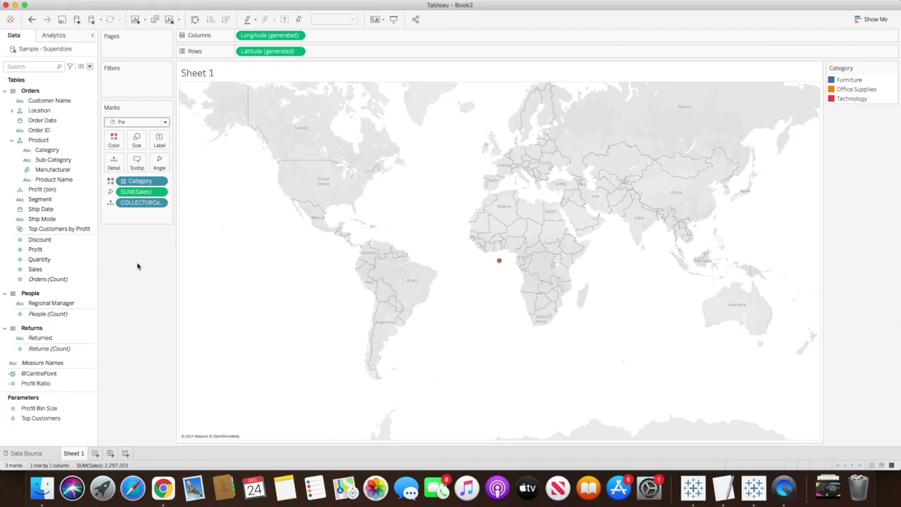
key(super+shift+b)
key(super+shift+b)
key(super+shift+b)
key(super+shift+b)
key(super+shift+b)
key(super+shift+b)
key(super+shift+b)
key(super+shift+b)
key(super+shift+b)
key(super+shift+b)
key(super+shift+b)
key(super+shift+b)
key(super+shift+b)
key(super+shift+b)
key(super+shift+b)
key(super+shift+b)
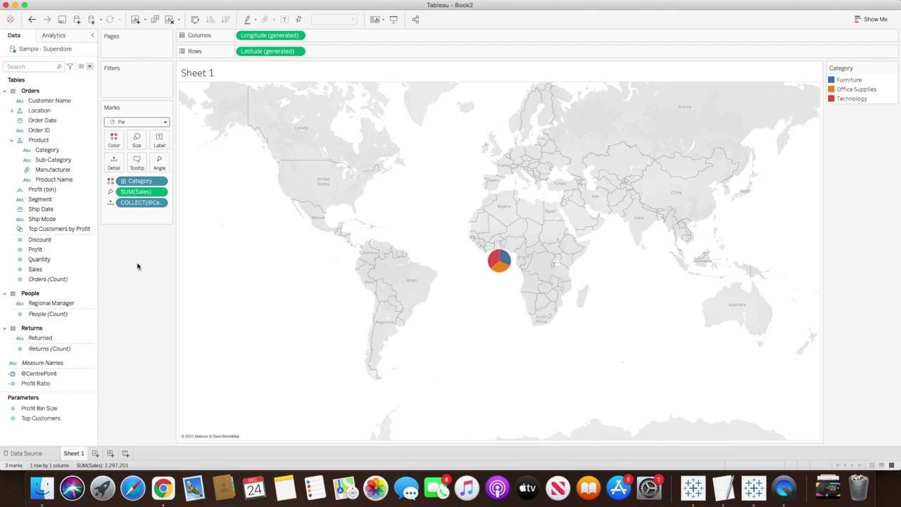
key(super+shift+b)
key(super+shift+b)
key(super+shift+b)
key(super+shift+b)
key(super+shift+b)
key(super+shift+b)
key(super+shift+b)
key(super+shift+b)
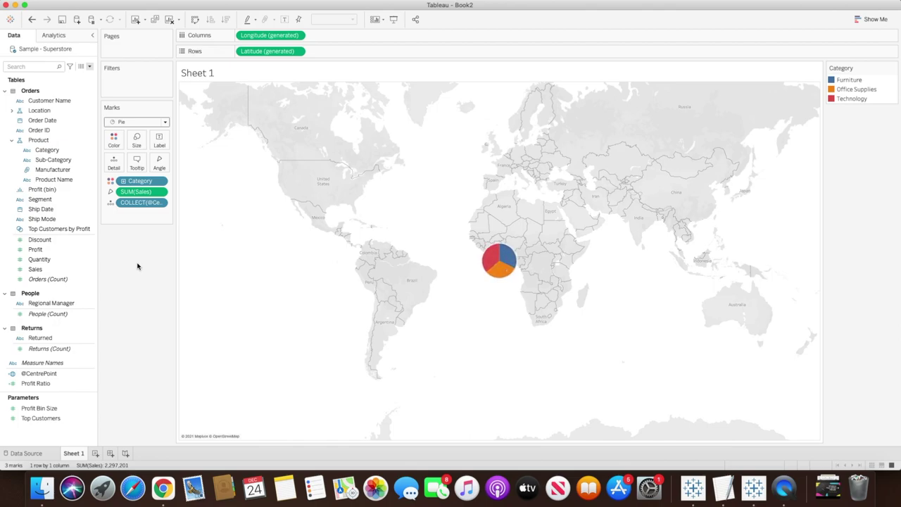
key(super+shift+b)
key(super+shift+b)
key(super+shift+b)
key(super+shift+b)
key(super+shift+b)
key(super+shift+b)
key(super+shift+b)
key(super+shift+b)
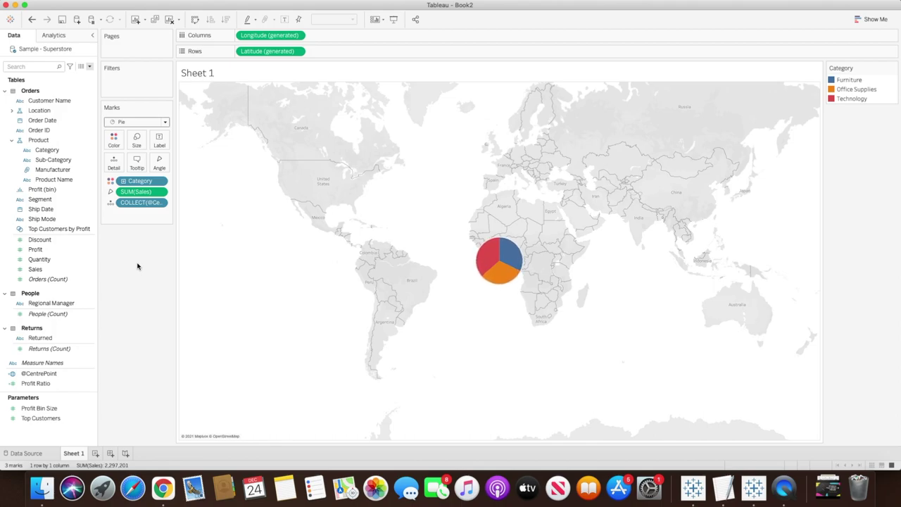
key(super+shift+b)
key(super+shift+b)
key(super+shift+b)
key(super+shift+b)
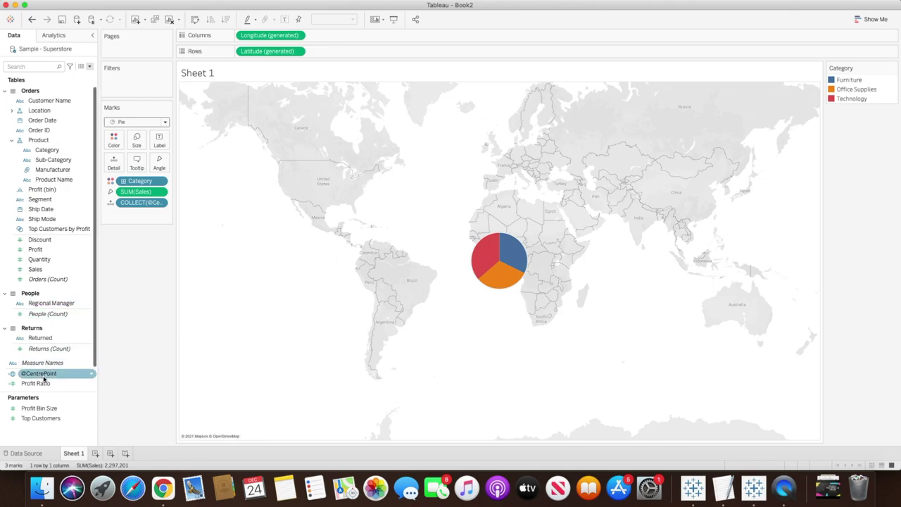
drag(44, 379, 266, 109)
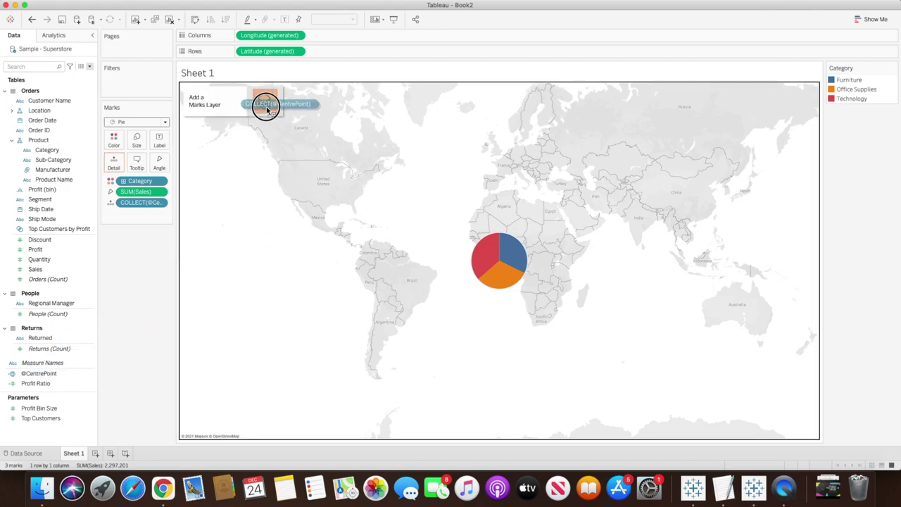
drag(266, 109, 267, 109)
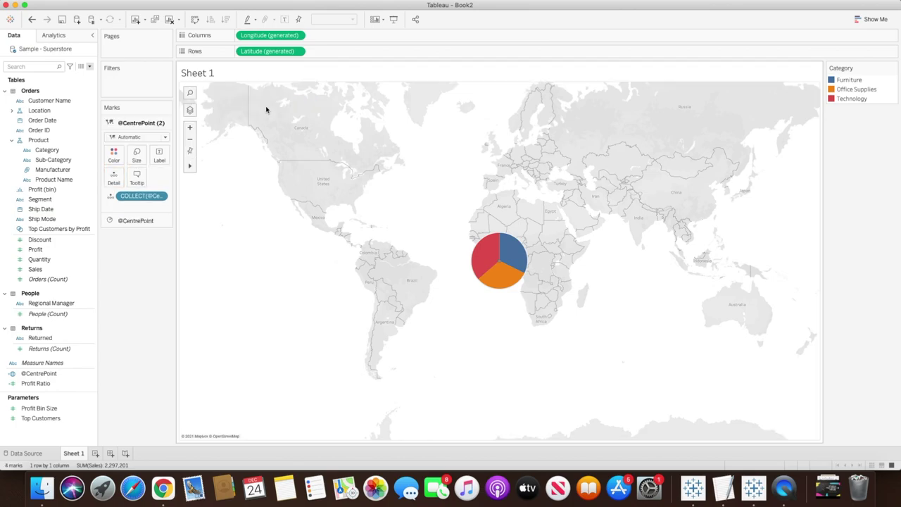
double_click(138, 122)
text(Su)
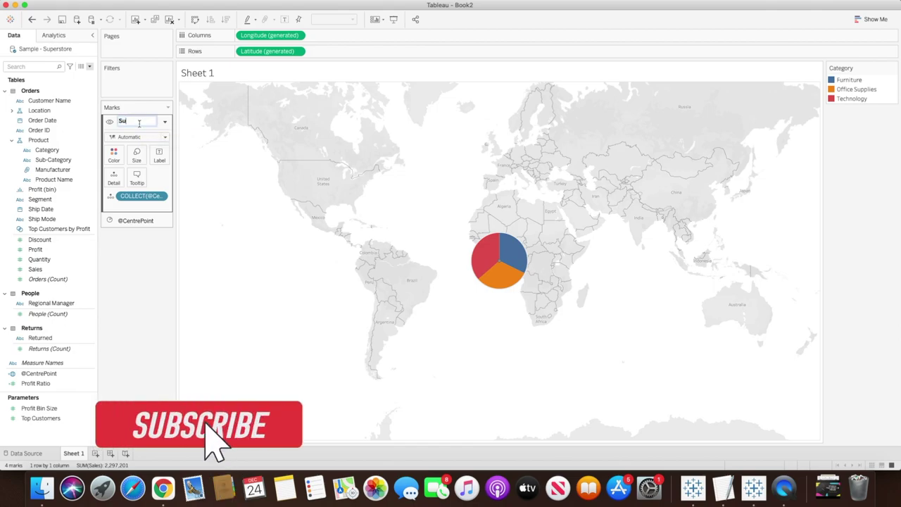
text(bcategories)
key(Return)
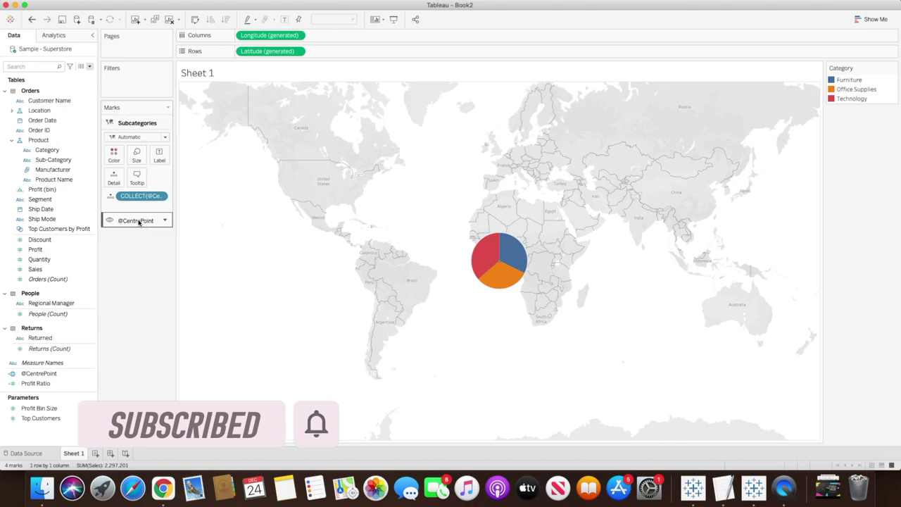
double_click(141, 220)
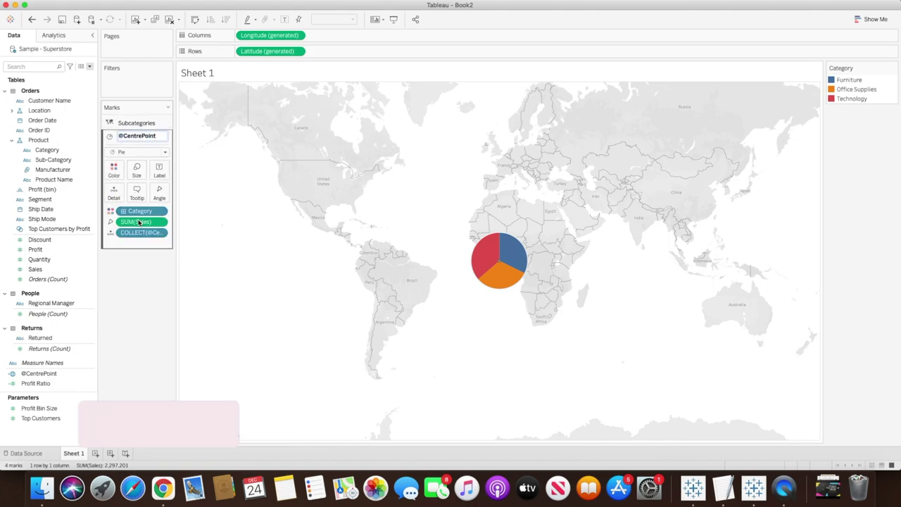
text(Categories)
key(Return)
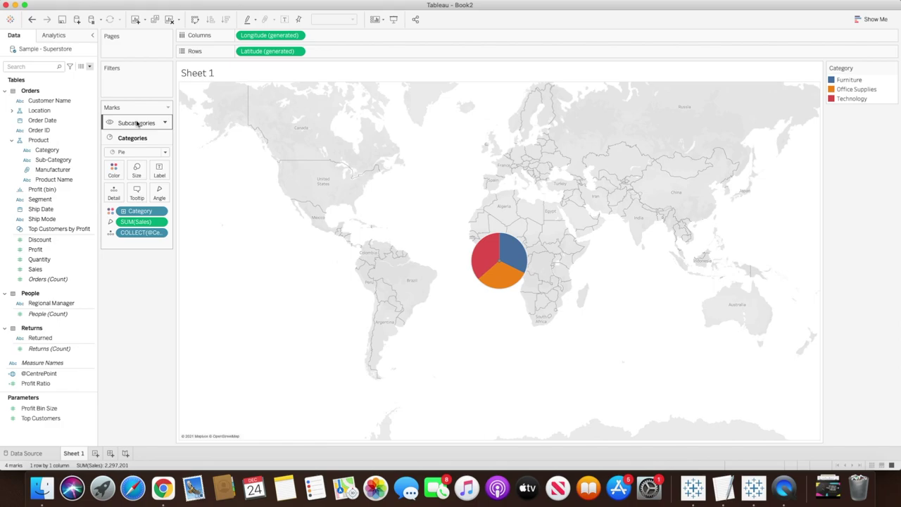
drag(140, 123, 140, 247)
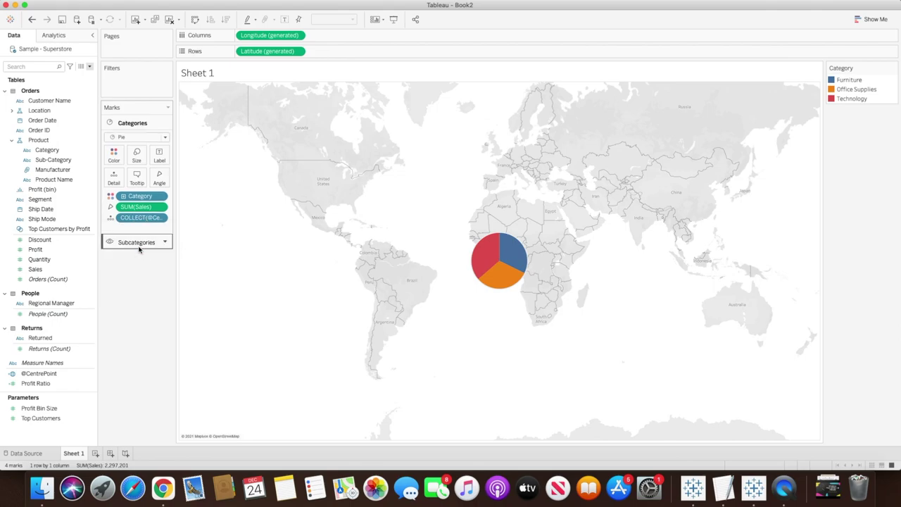
Make the Subcategories layer a pie coloured by Sub-Category with Sales as its angle
click(141, 245)
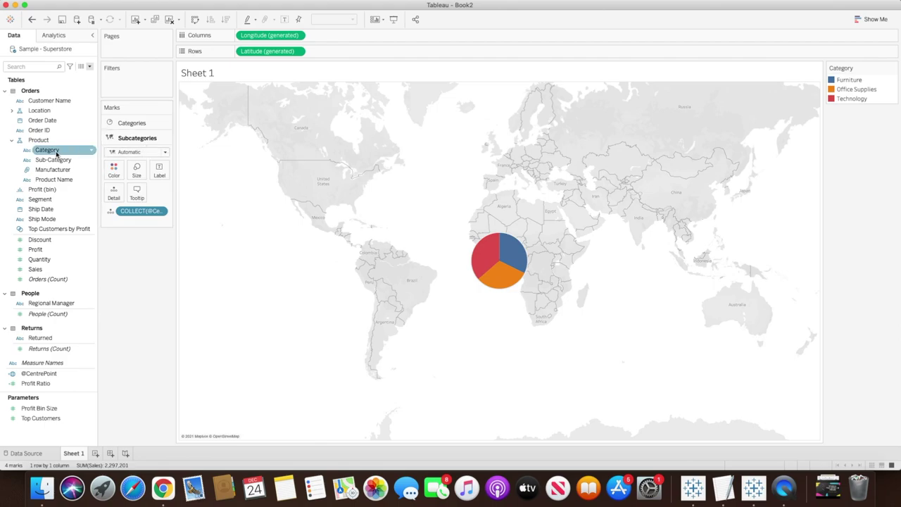
drag(56, 160, 114, 174)
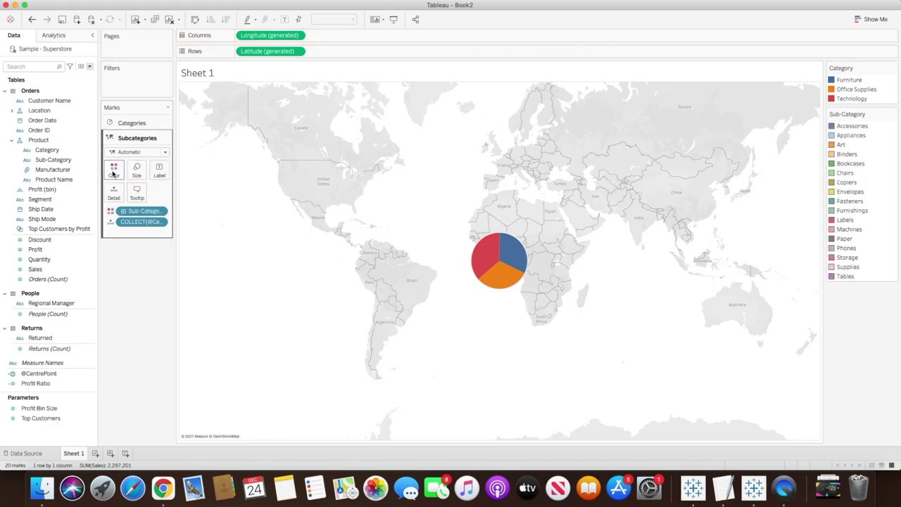
click(146, 152)
click(121, 259)
drag(56, 269, 159, 198)
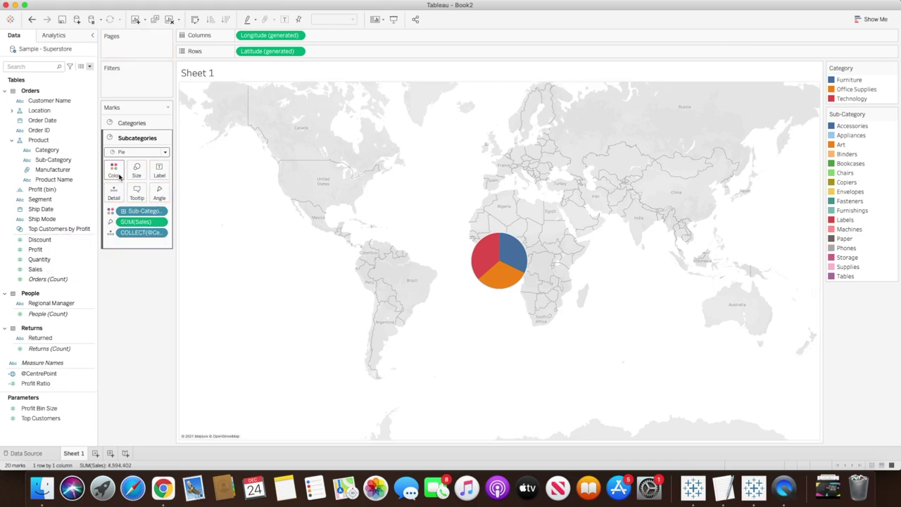
Add Category to the Subcategories layer as a second colour field and place it above Sub-Category so shades group by category
click(52, 151)
drag(53, 151, 112, 196)
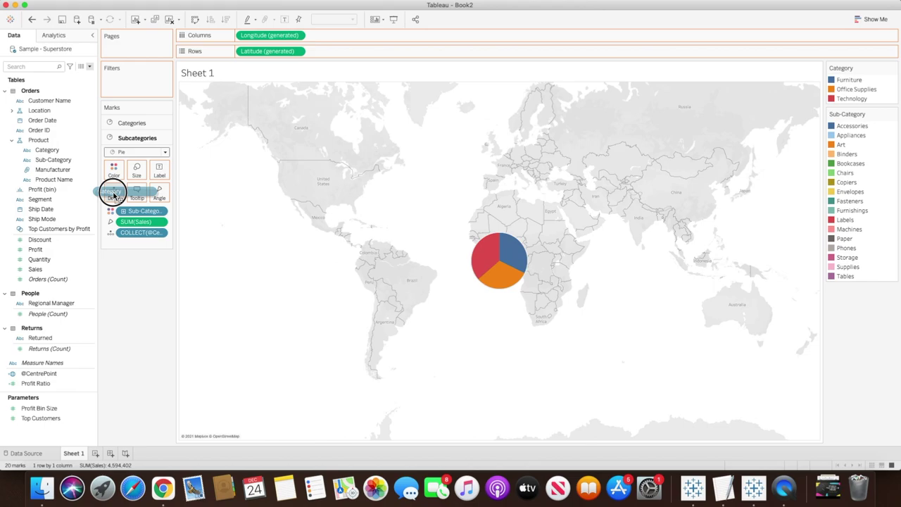
drag(113, 195, 112, 195)
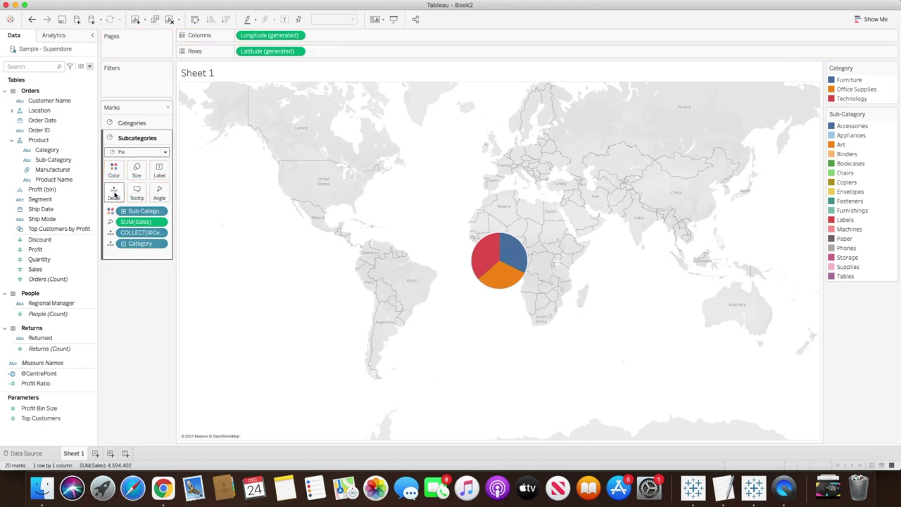
click(110, 245)
click(126, 255)
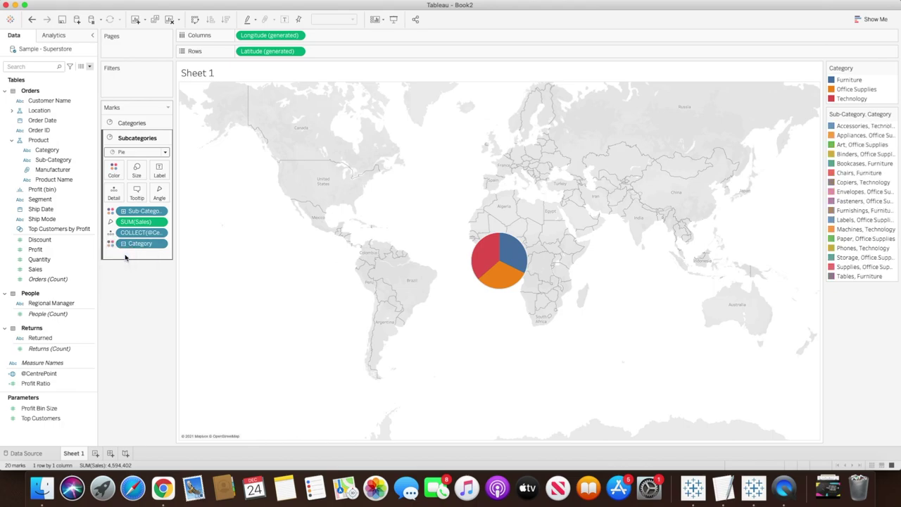
drag(137, 211, 138, 261)
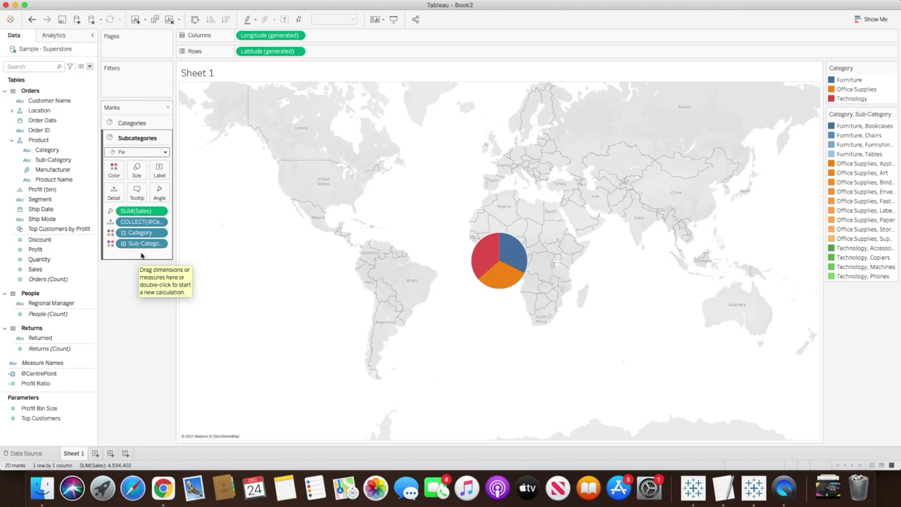
Enlarge the Subcategories pie so it forms a ring around the category pie
click(136, 172)
click(169, 194)
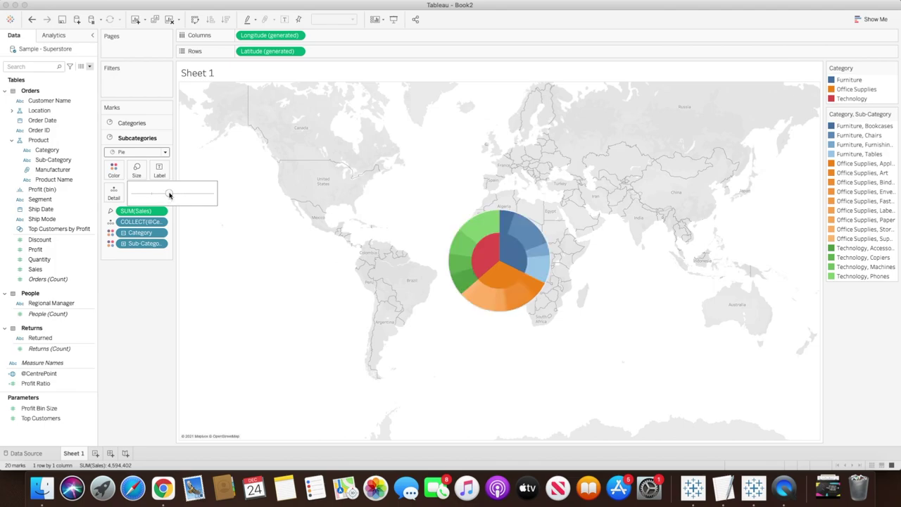
drag(169, 194, 186, 195)
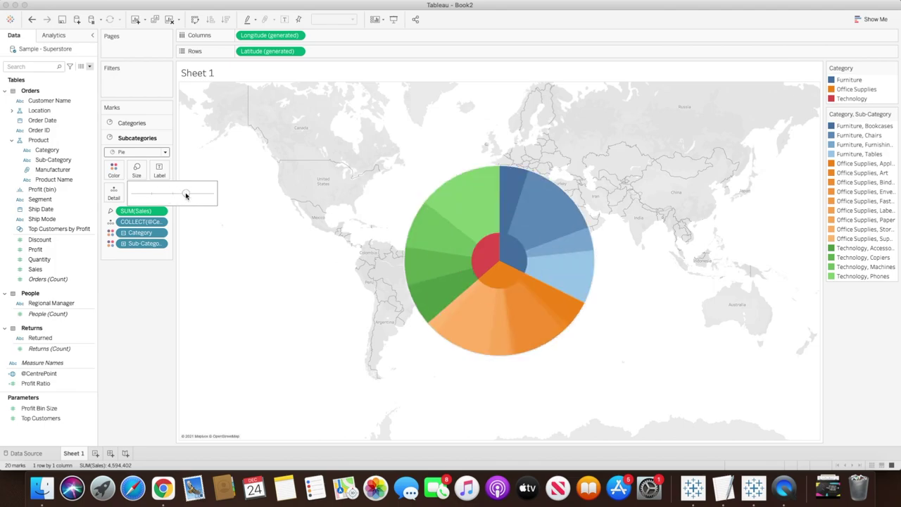
drag(186, 195, 175, 196)
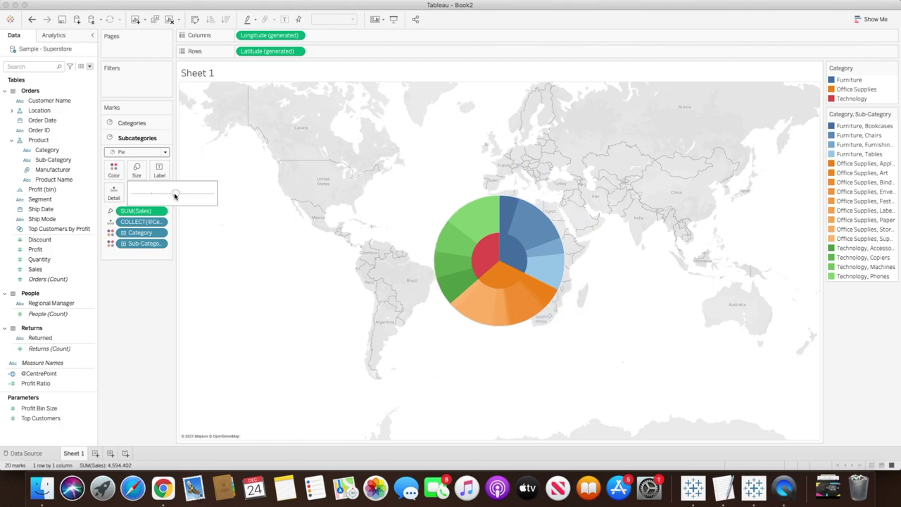
Enlarge the Categories pie to about twice its diameter and increase the Subcategories pie to keep a wide ring around it
click(141, 122)
click(135, 154)
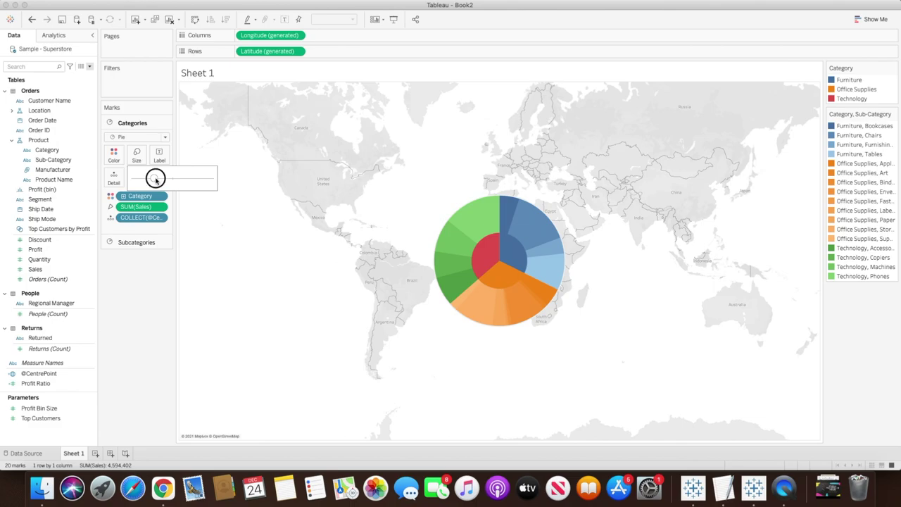
drag(152, 180, 172, 181)
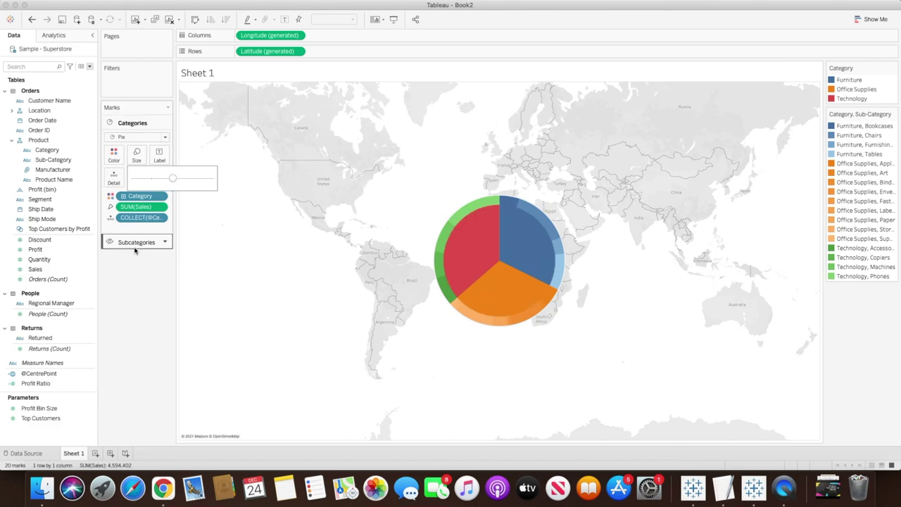
click(136, 242)
click(136, 169)
drag(177, 193, 184, 196)
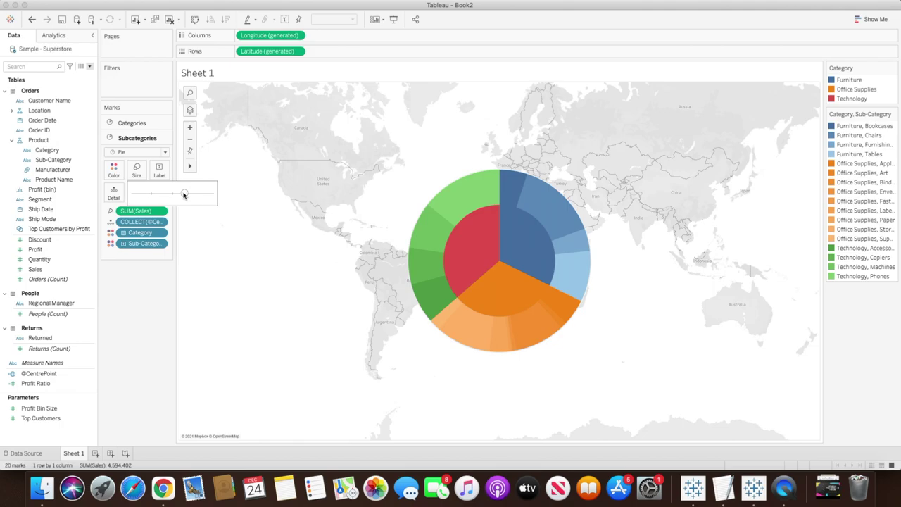
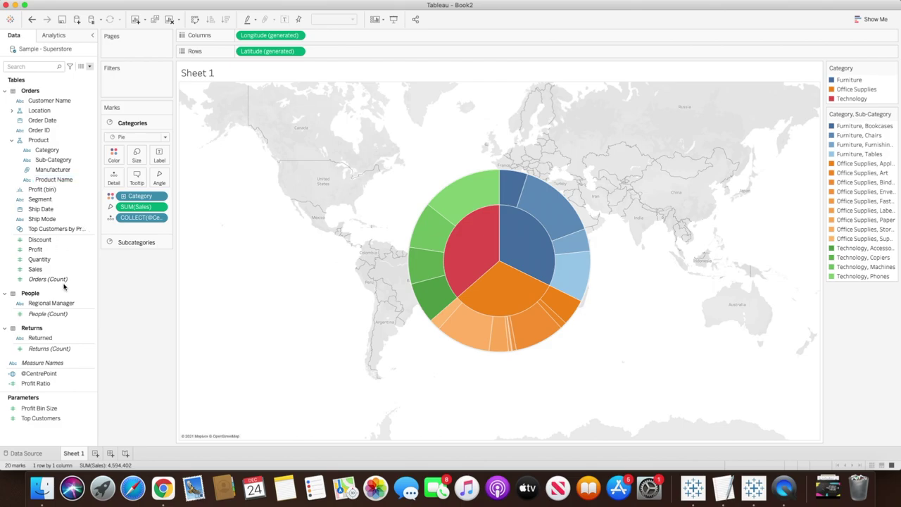
drag(52, 375, 266, 107)
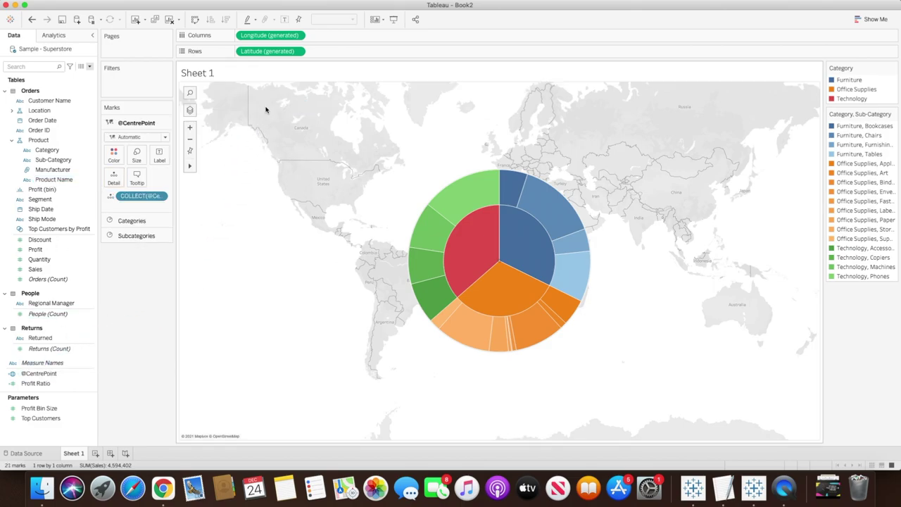
double_click(142, 123)
text(Product)
key(Return)
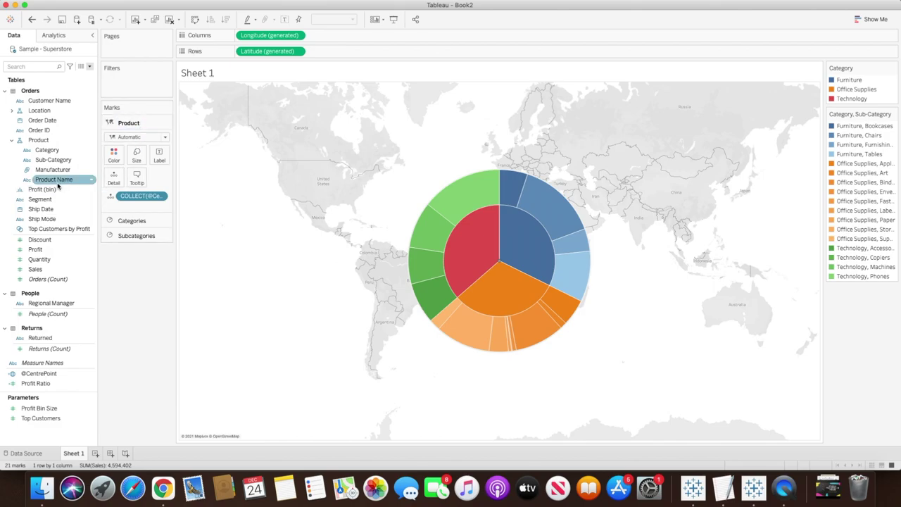
Make the Product layer a pie with Sales as its angle
click(133, 137)
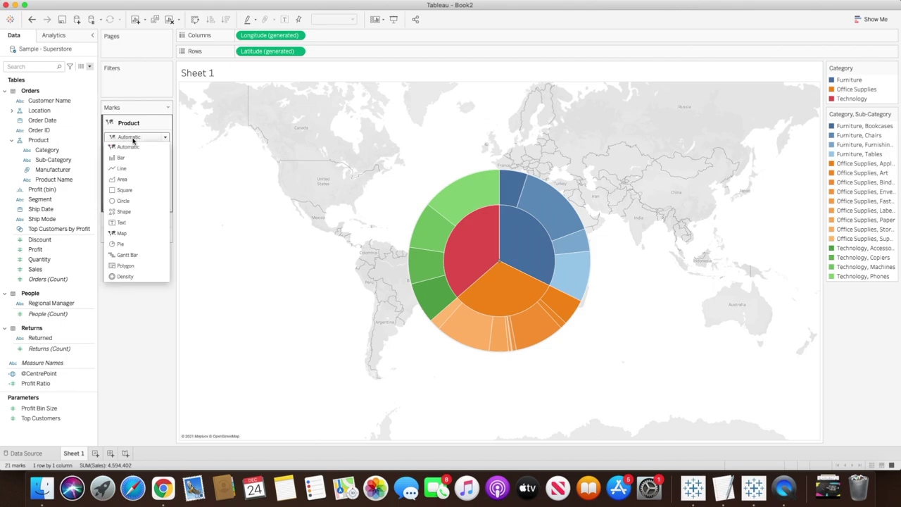
click(121, 245)
drag(36, 269, 159, 179)
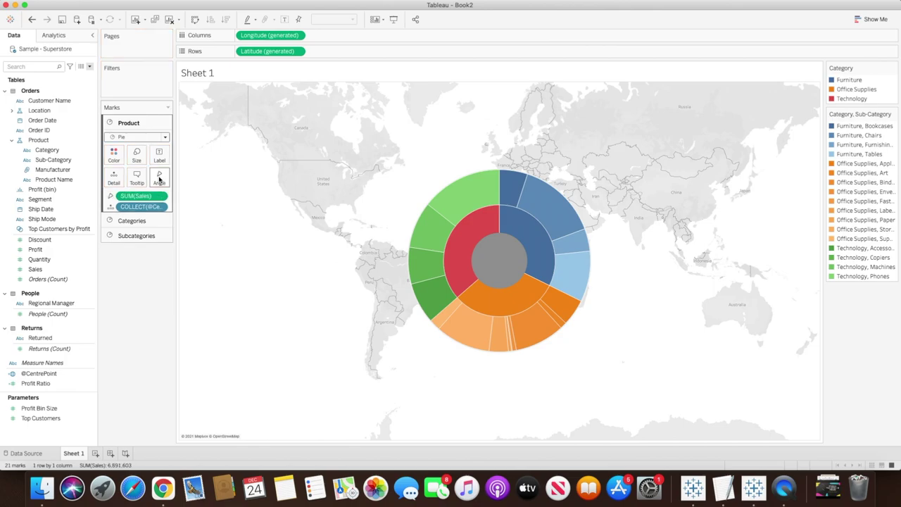
Colour the Product layer by Category and add Sub-Category and Product Name as detail
click(49, 149)
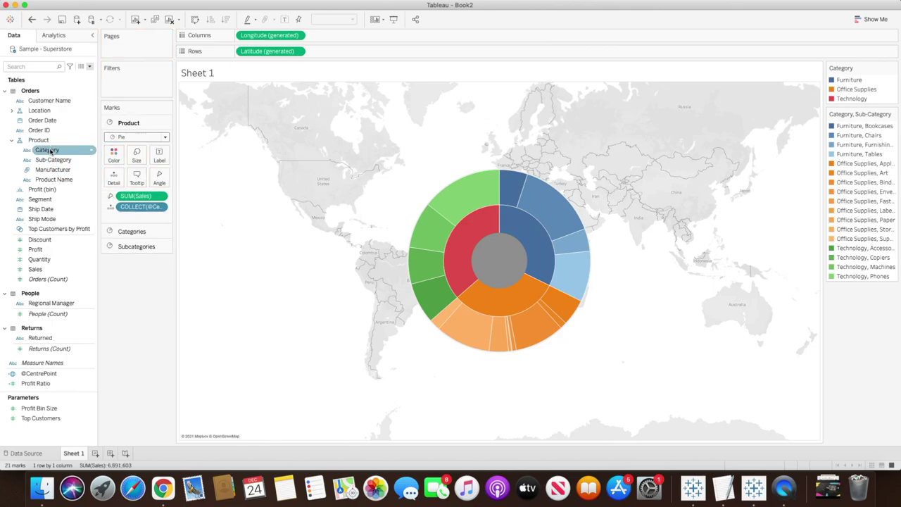
drag(49, 150, 113, 155)
click(53, 160)
drag(53, 160, 113, 178)
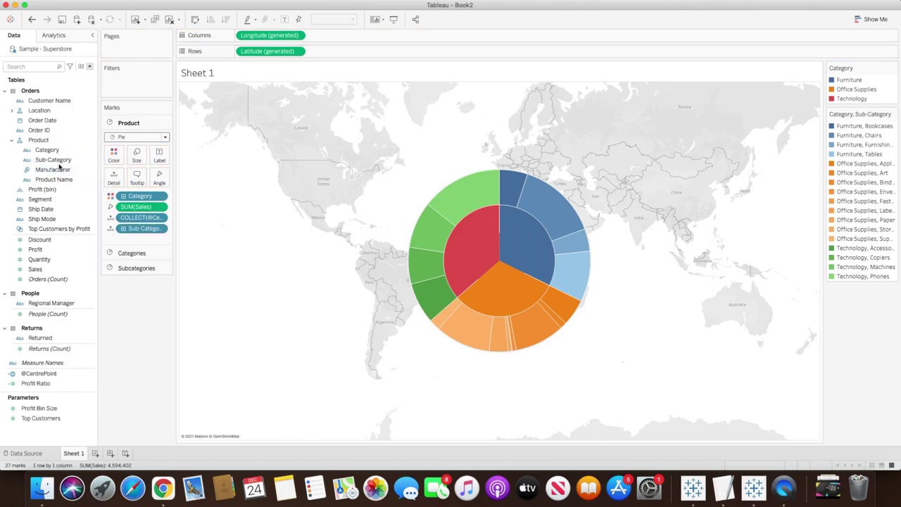
click(52, 179)
drag(51, 180, 114, 181)
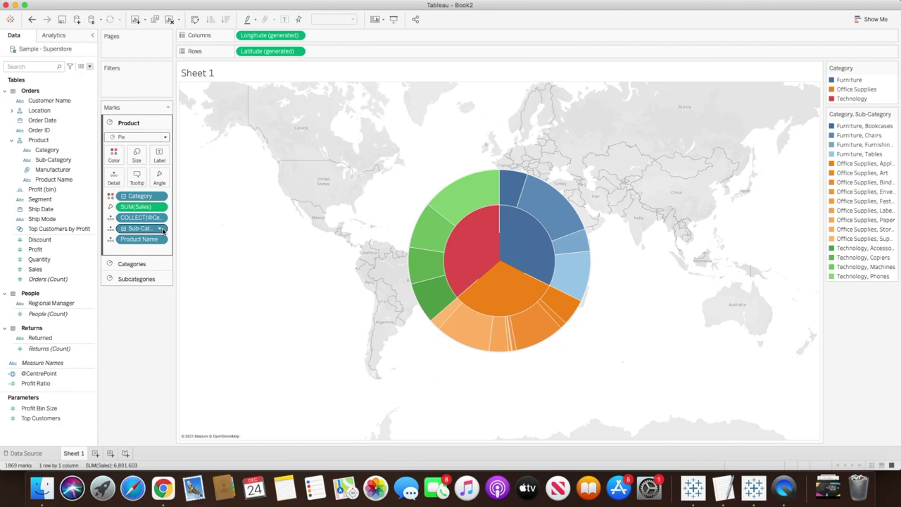
Use Sub-Category and Product Name as colour fields in the Product layer and move Category directly above Sub-Category
click(111, 228)
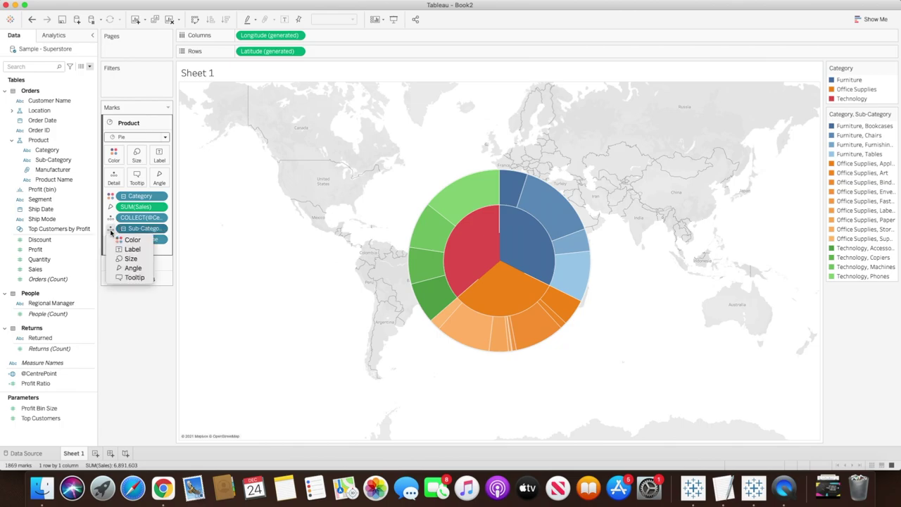
click(129, 241)
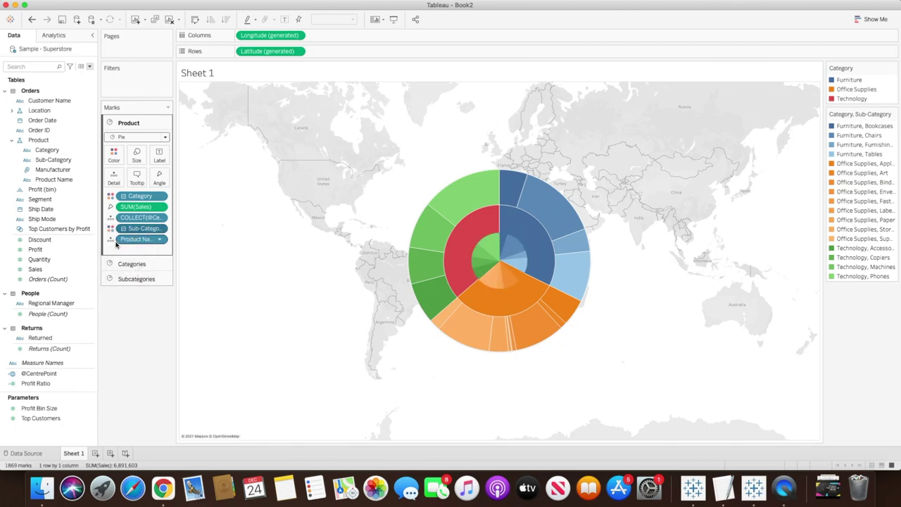
click(110, 239)
click(123, 252)
drag(140, 219, 141, 224)
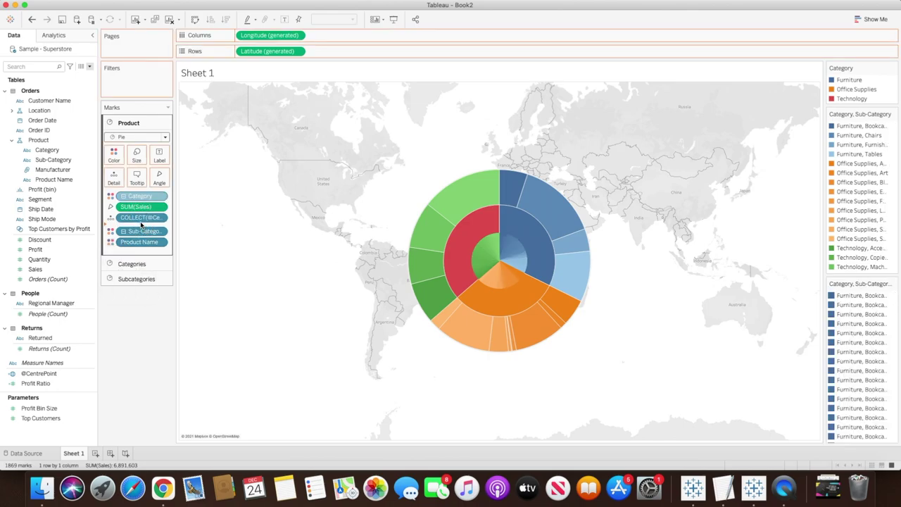
drag(375, 268, 422, 270)
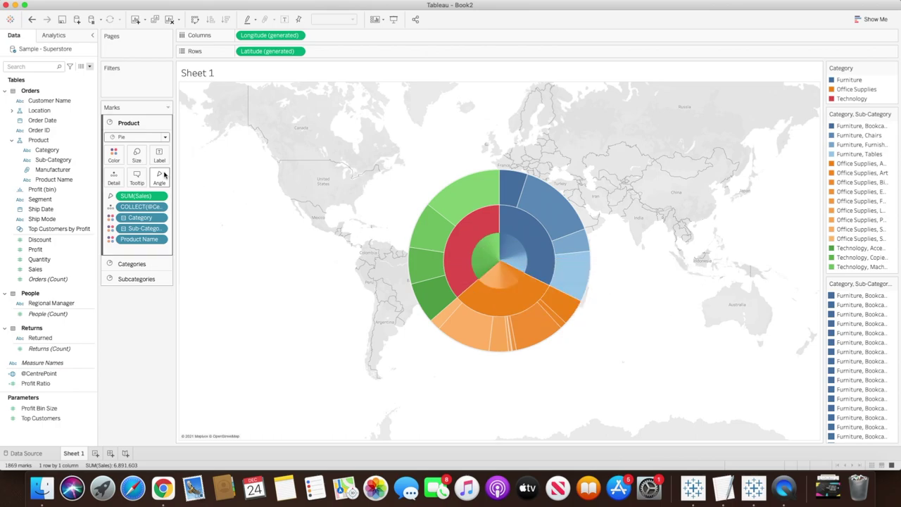
Enlarge the Product pie to roughly the size of the subcategory ring and move the Product layer beneath Subcategories
click(138, 155)
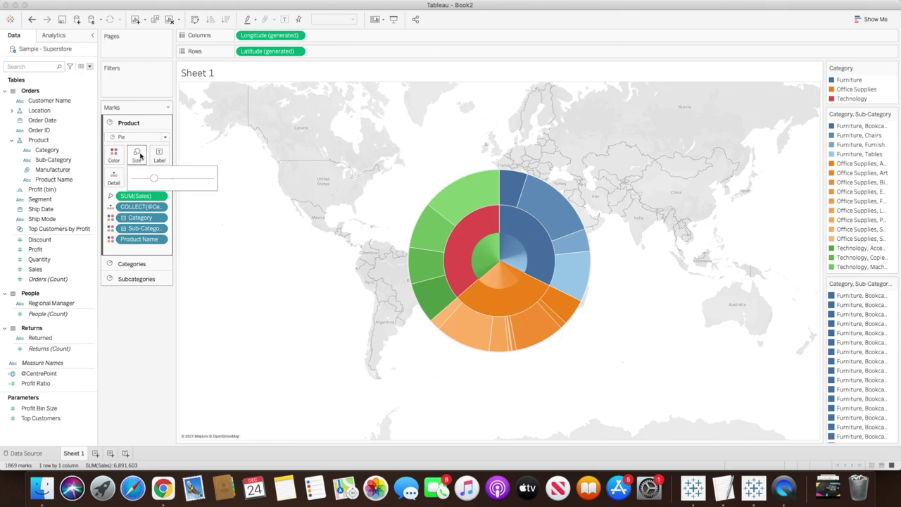
click(185, 179)
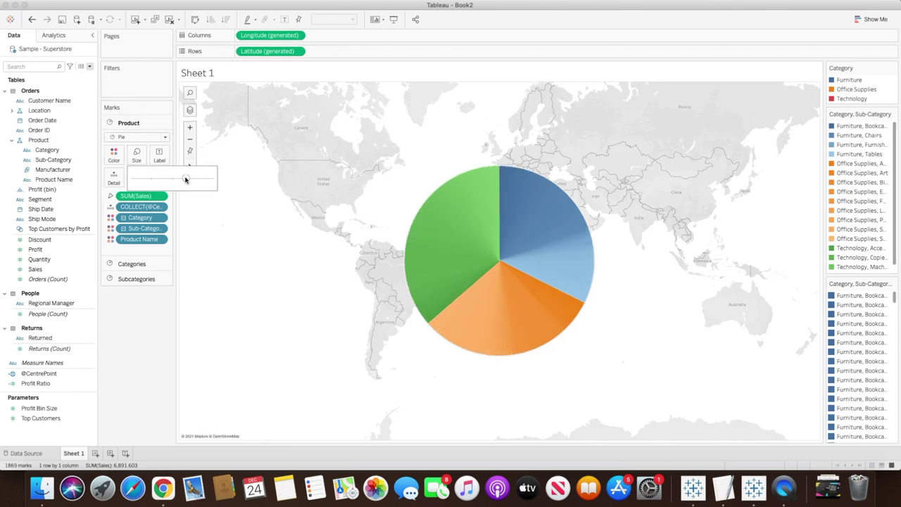
drag(186, 179, 176, 179)
drag(135, 124, 134, 285)
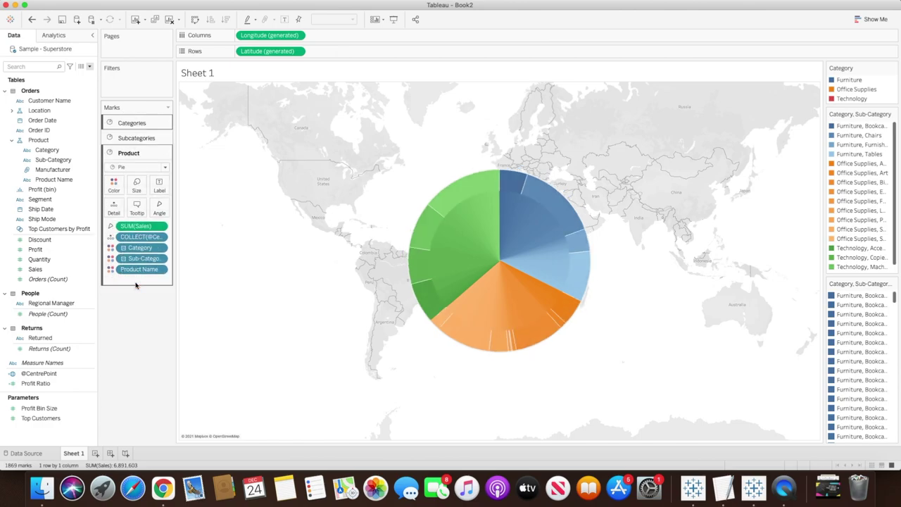
Enlarge the Product pie further so it forms an outer ring around the subcategories
click(136, 184)
drag(189, 208, 201, 209)
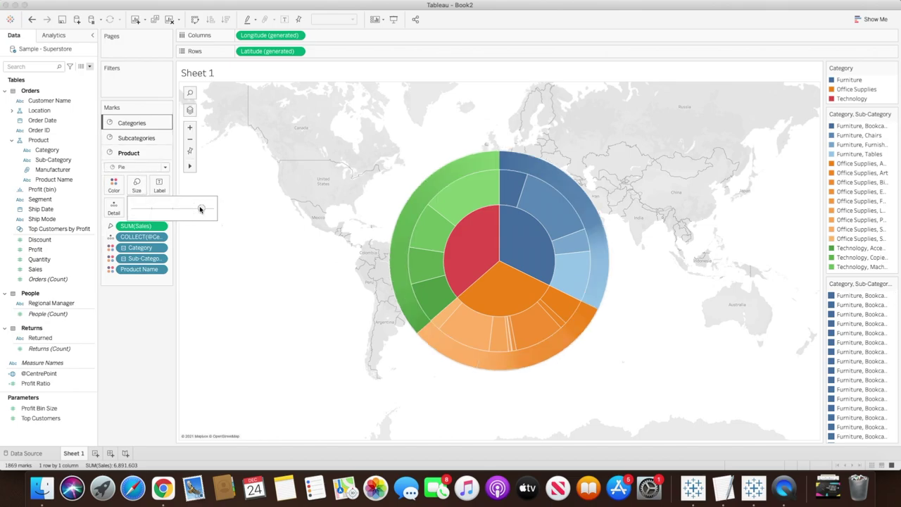
drag(203, 210, 192, 209)
Give the Product layer's slices a near-white border
click(115, 189)
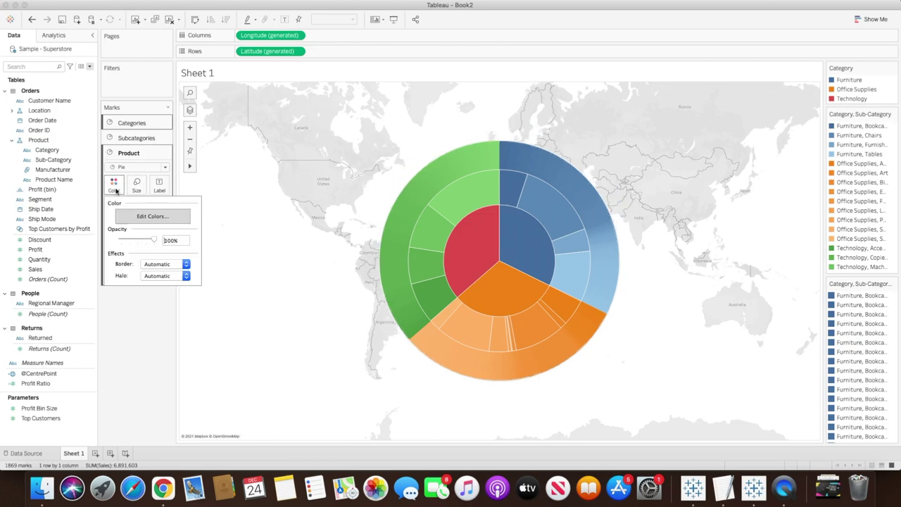
click(185, 265)
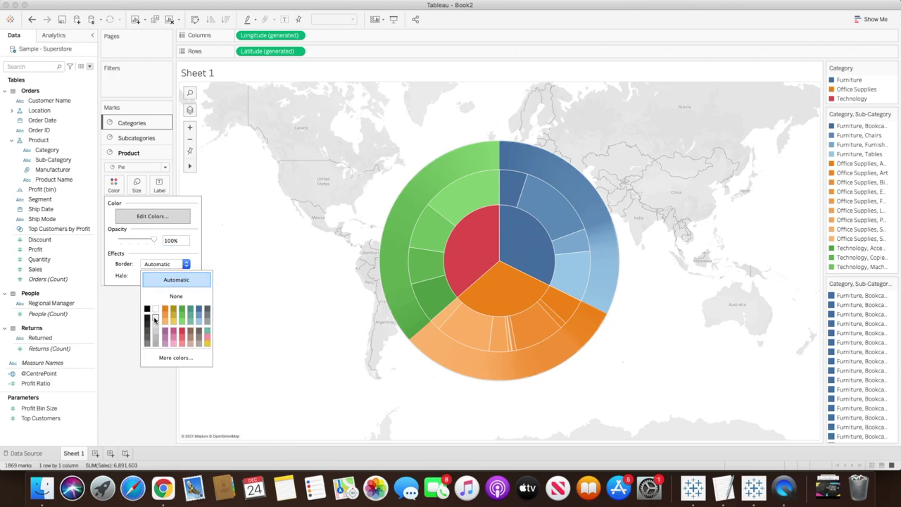
click(155, 319)
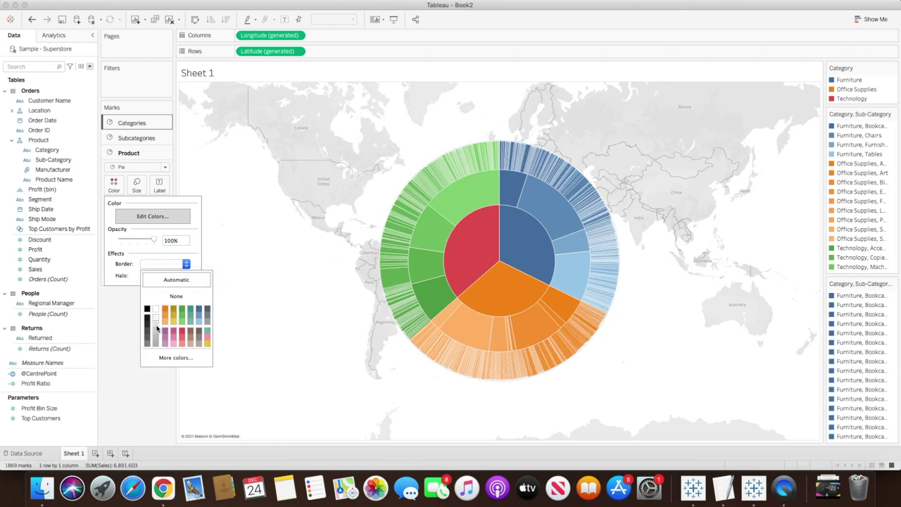
click(128, 328)
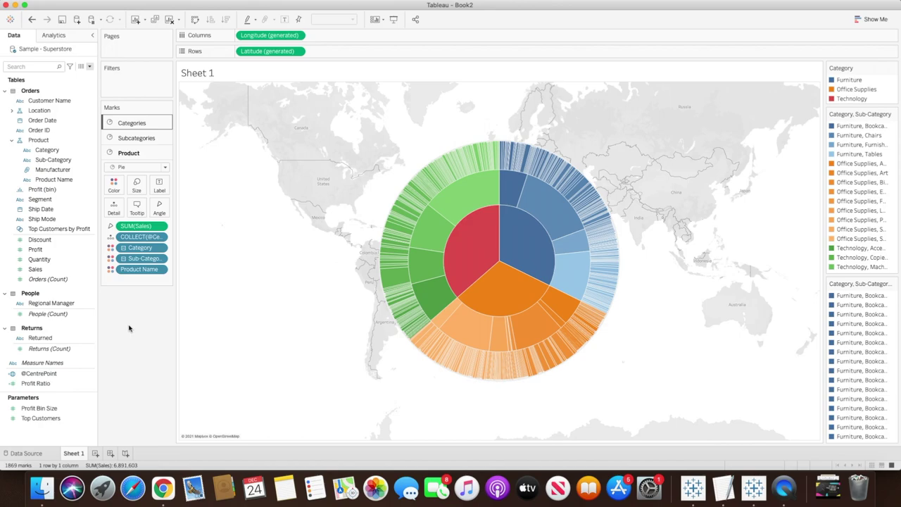
Sort Sub-Category in the Subcategories layer in descending order by the field Sales, aggregated as Sum
click(136, 138)
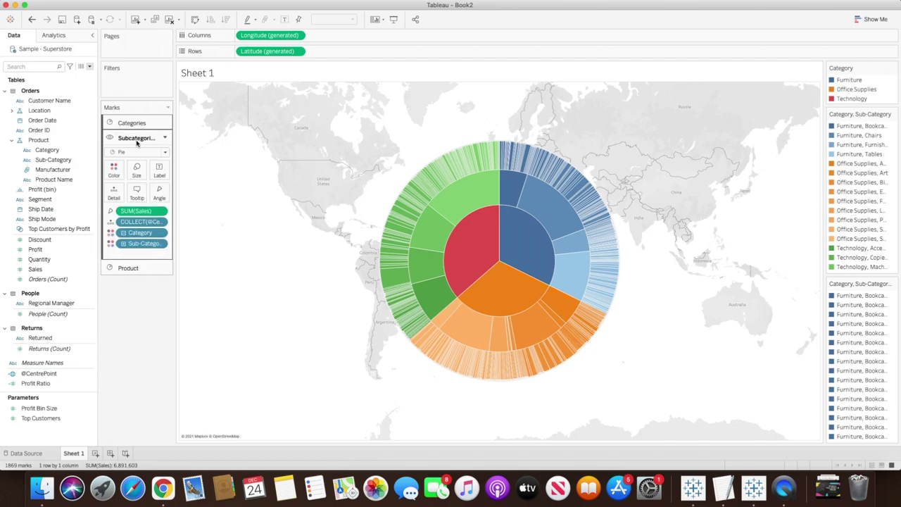
click(162, 244)
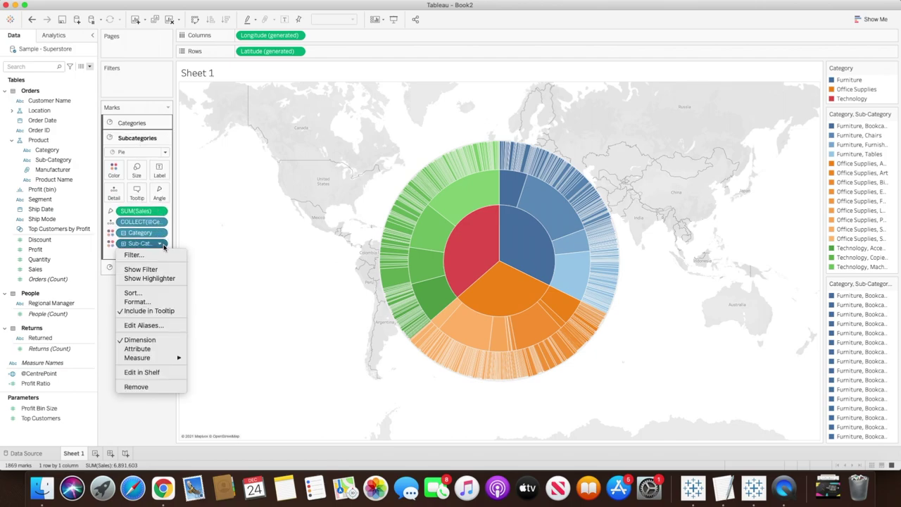
click(141, 292)
click(415, 261)
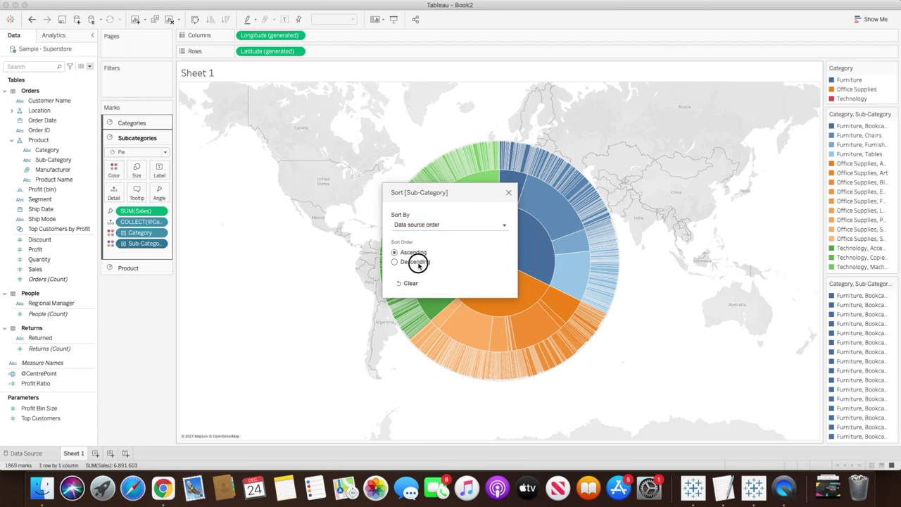
click(423, 225)
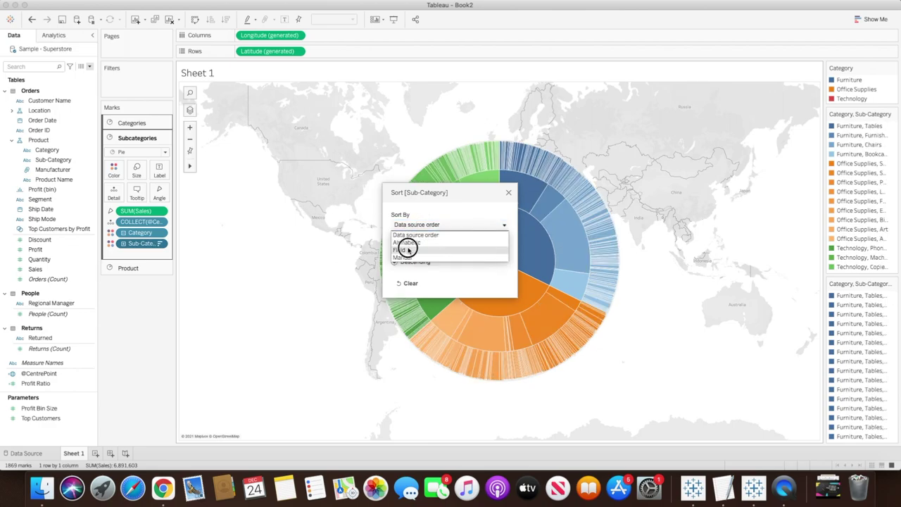
click(405, 250)
click(412, 289)
scroll(425, 376, down, 5)
click(421, 386)
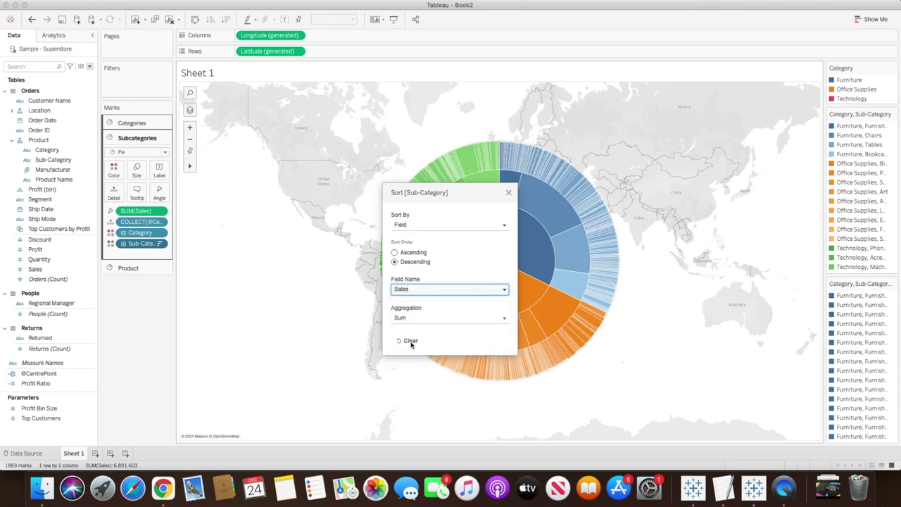
Change the Technology category's colour in the Category legend to green to match its subcategory ring
click(509, 192)
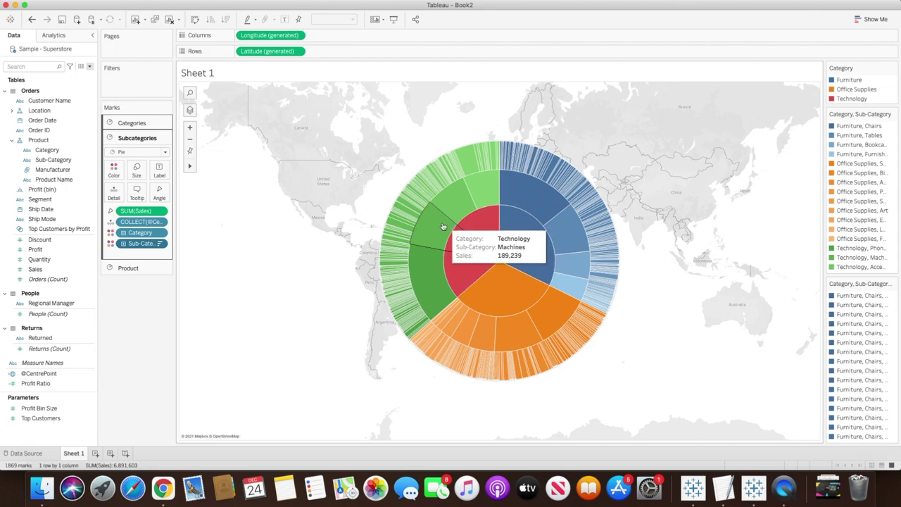
double_click(852, 98)
click(468, 272)
click(556, 327)
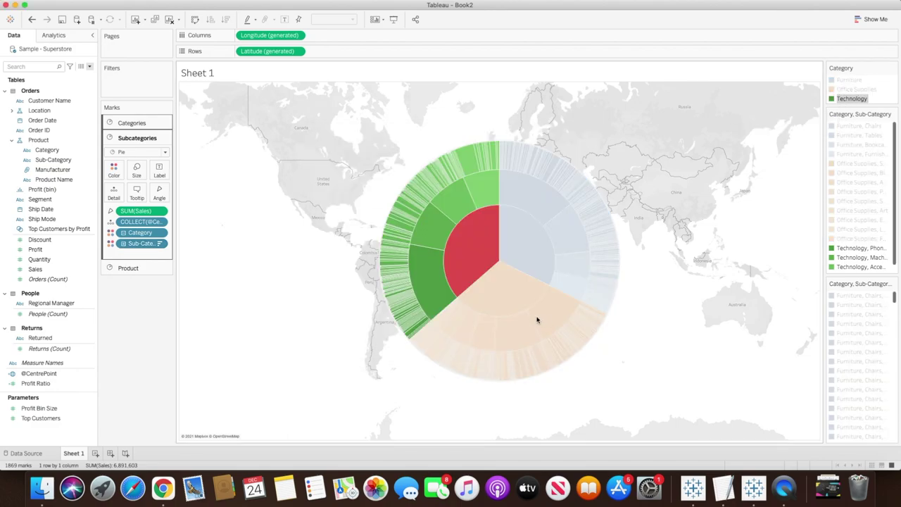
click(293, 278)
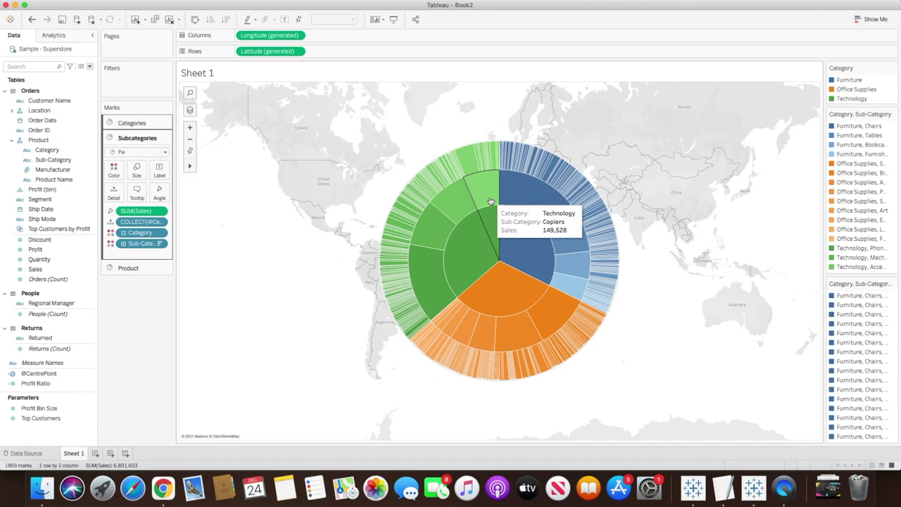
Sort Product Name in the Product layer in descending order by the field Sales, aggregated as Sum
click(129, 267)
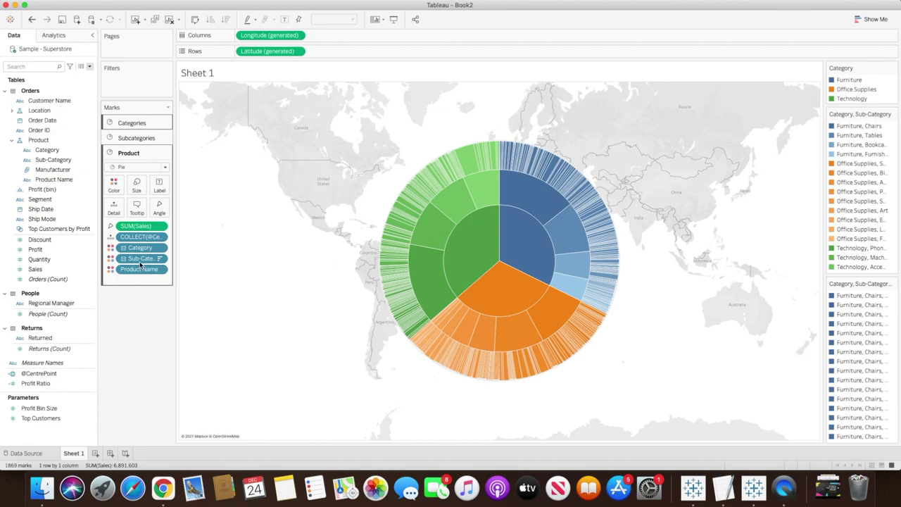
click(162, 273)
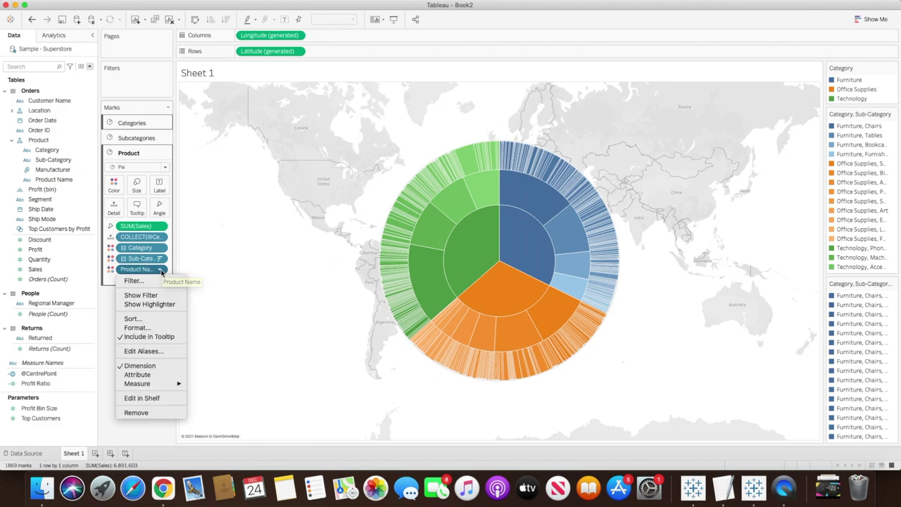
click(147, 325)
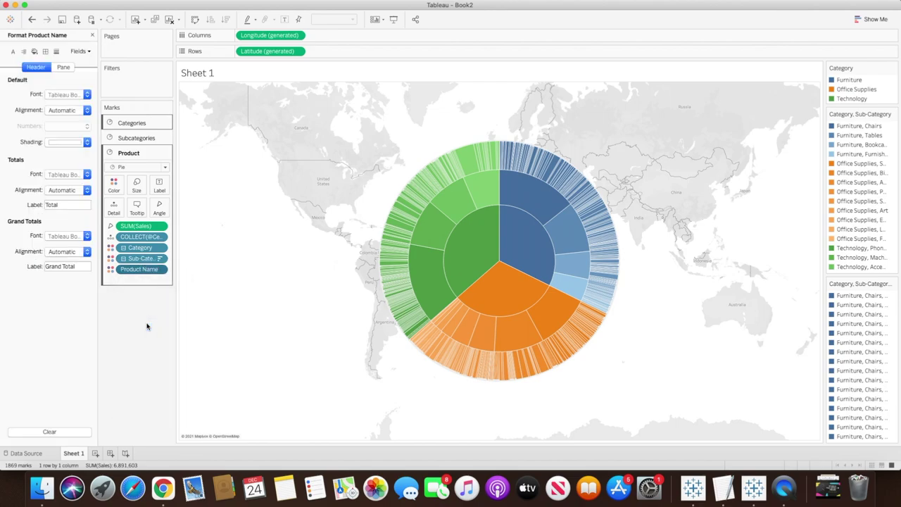
click(160, 269)
click(149, 319)
click(420, 225)
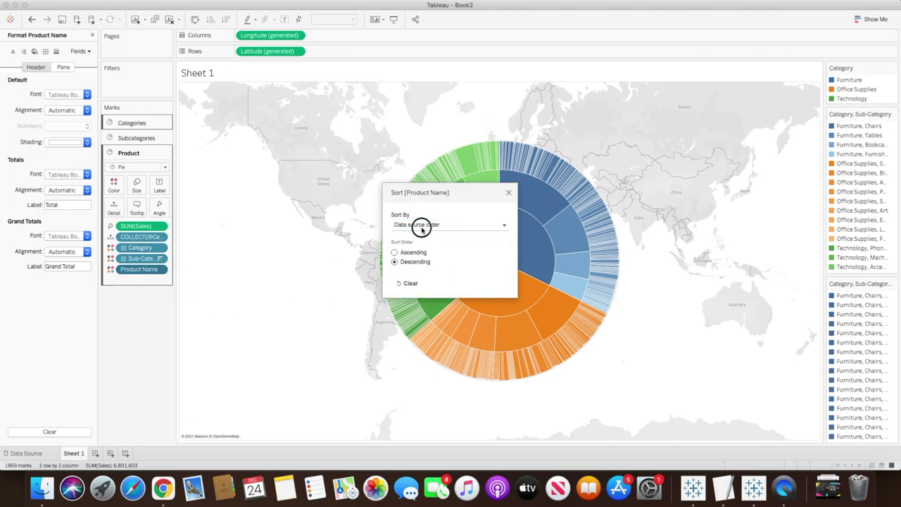
click(412, 251)
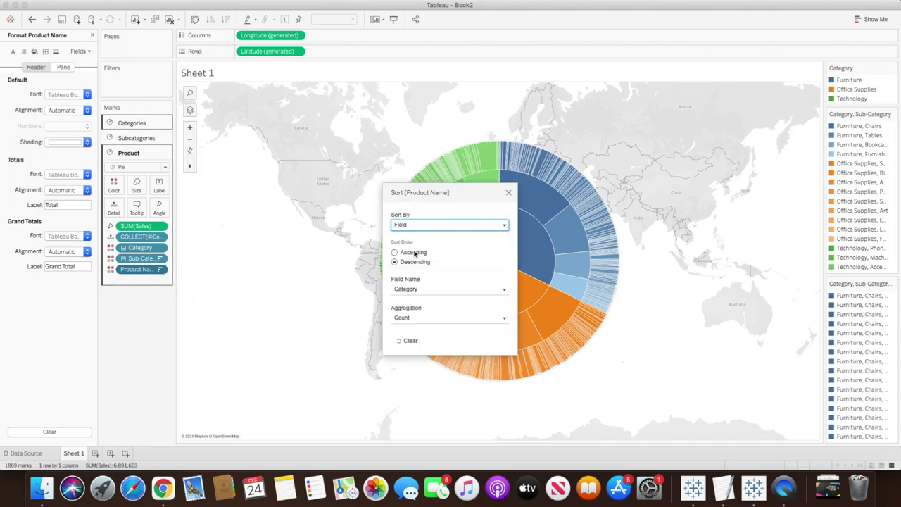
click(413, 291)
scroll(426, 330, down, 5)
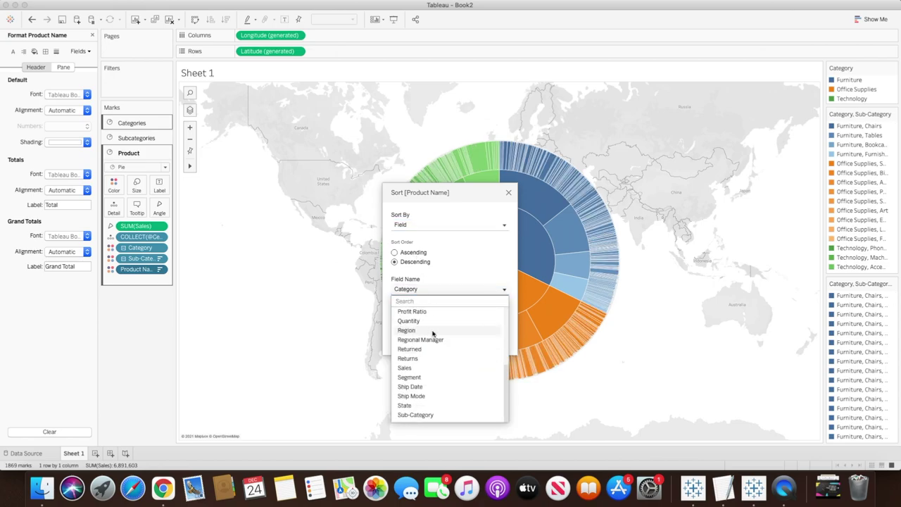
click(406, 368)
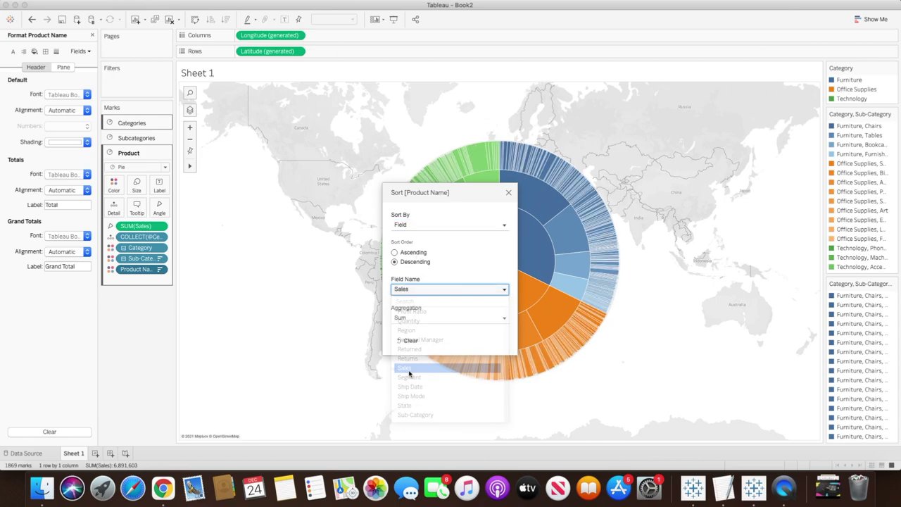
click(509, 194)
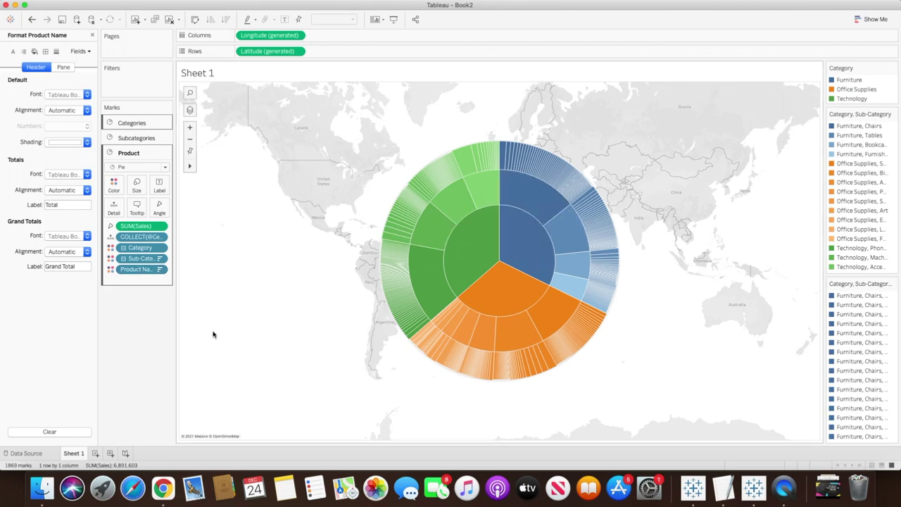
mouse_move(433, 275)
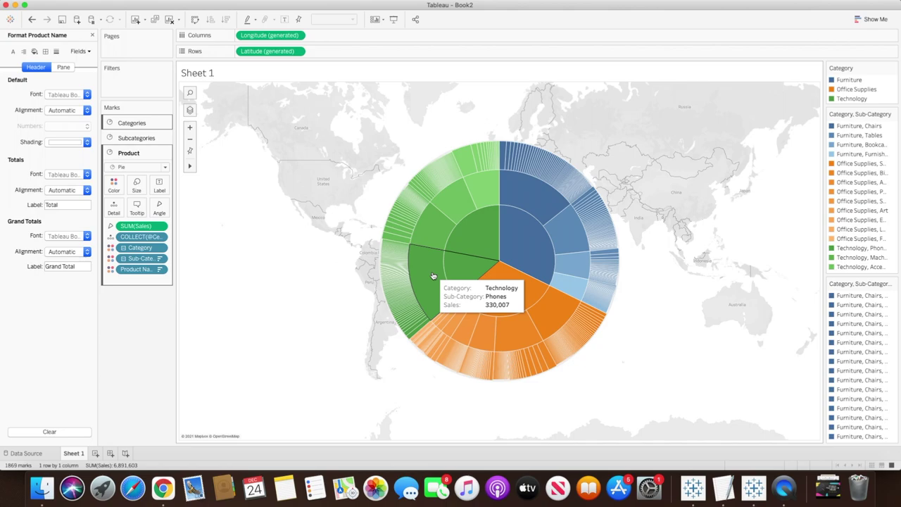
mouse_move(417, 331)
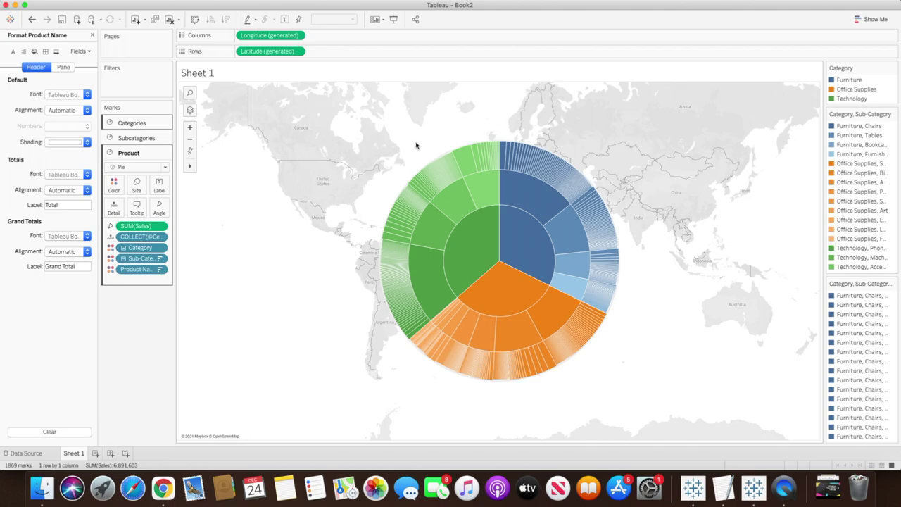
Set the background map to None and fit the chart to Entire View
mouse_move(203, 3)
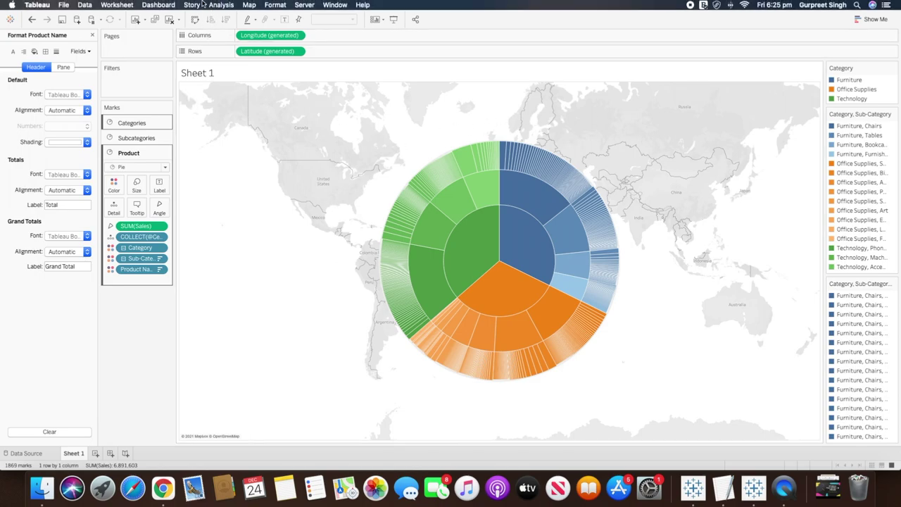
click(251, 5)
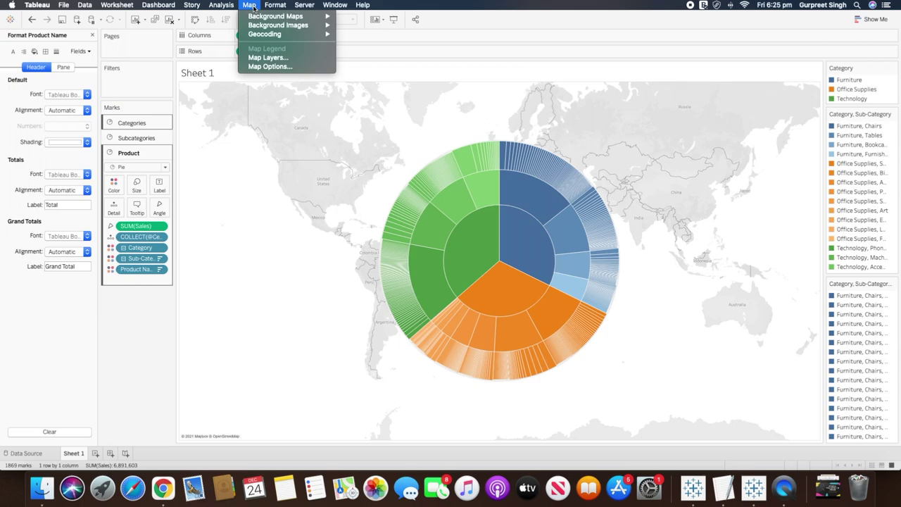
mouse_move(269, 15)
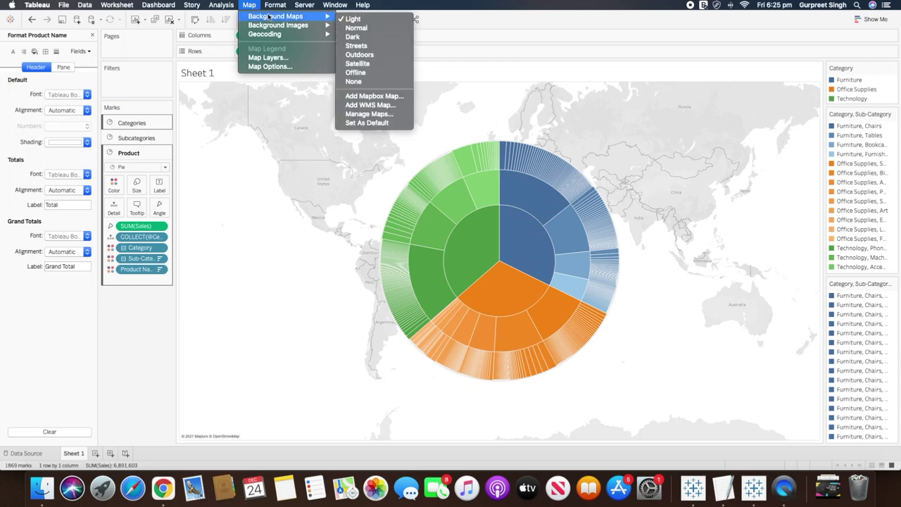
click(385, 83)
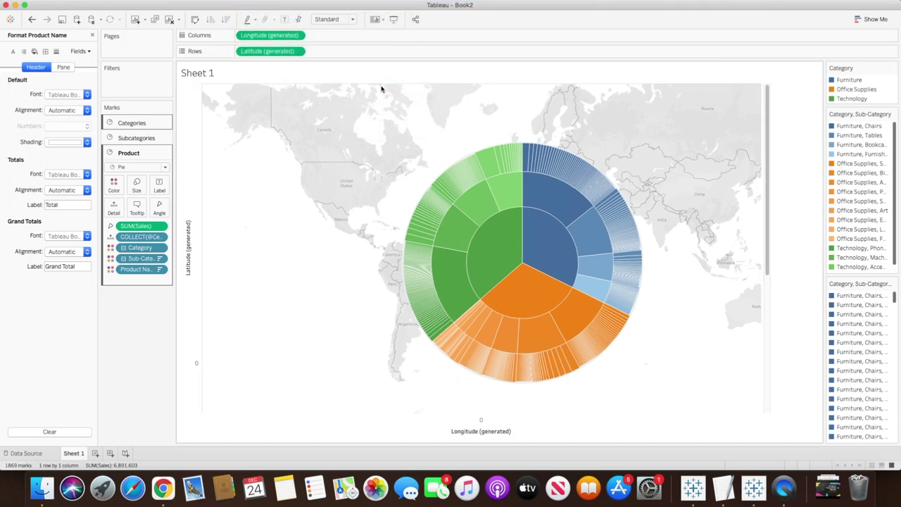
scroll(415, 140, down, 6)
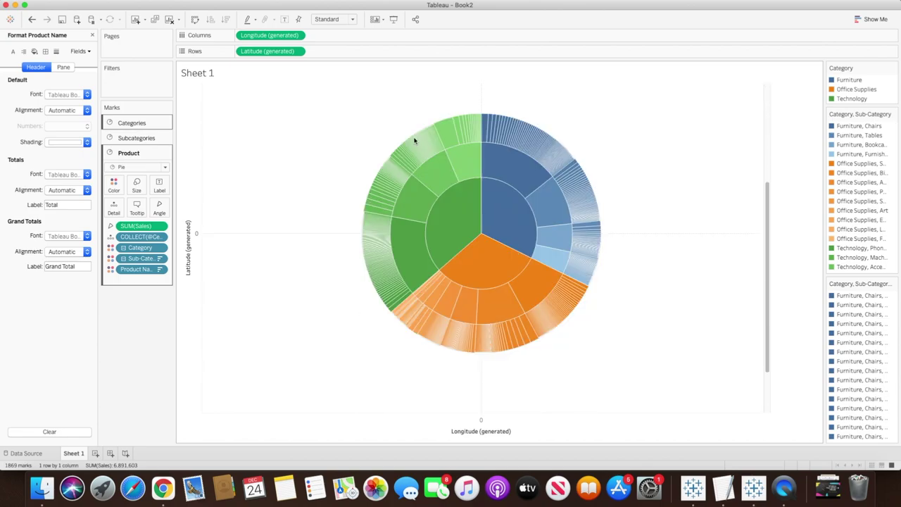
click(354, 20)
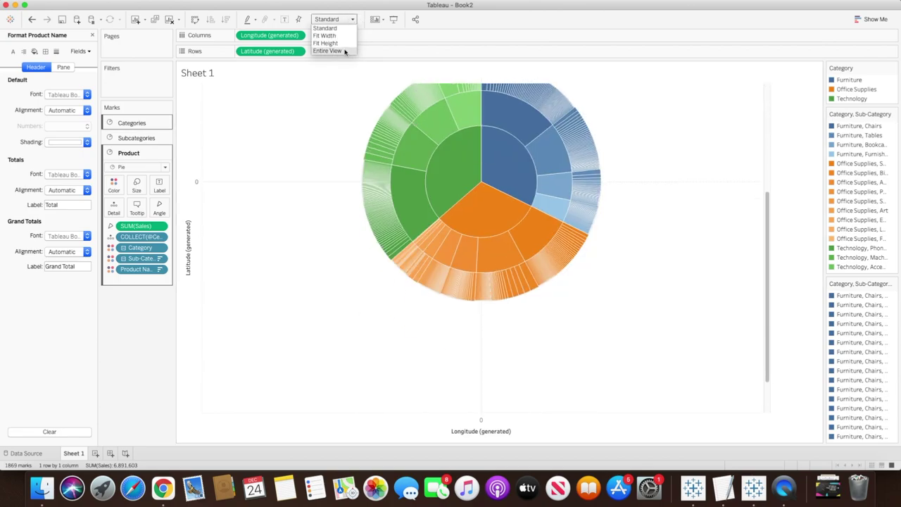
click(327, 51)
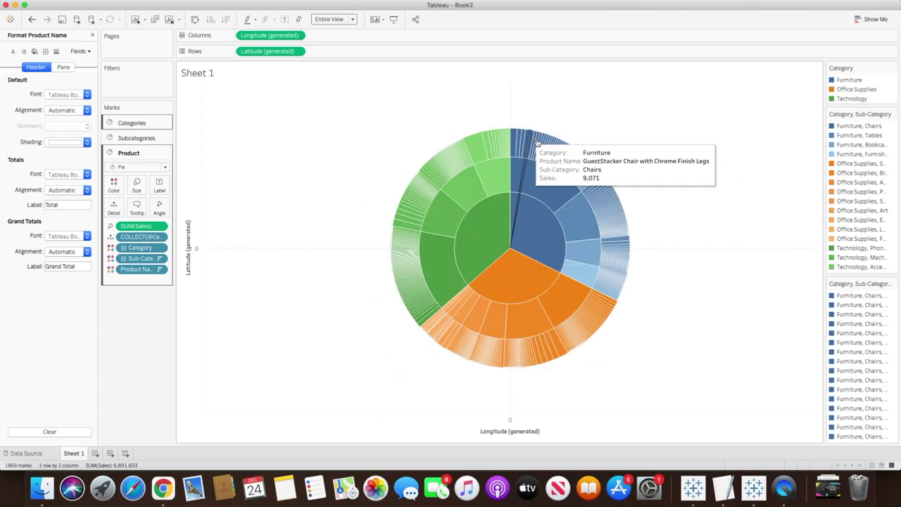
Format the sheet's lines, setting Grid Lines, Zero Lines and Axis Rulers to None
right_click(264, 164)
click(301, 210)
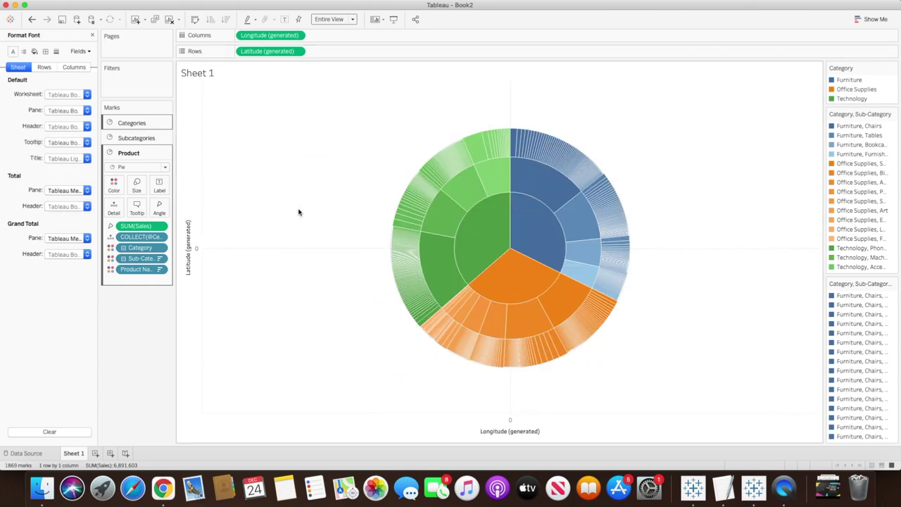
click(46, 52)
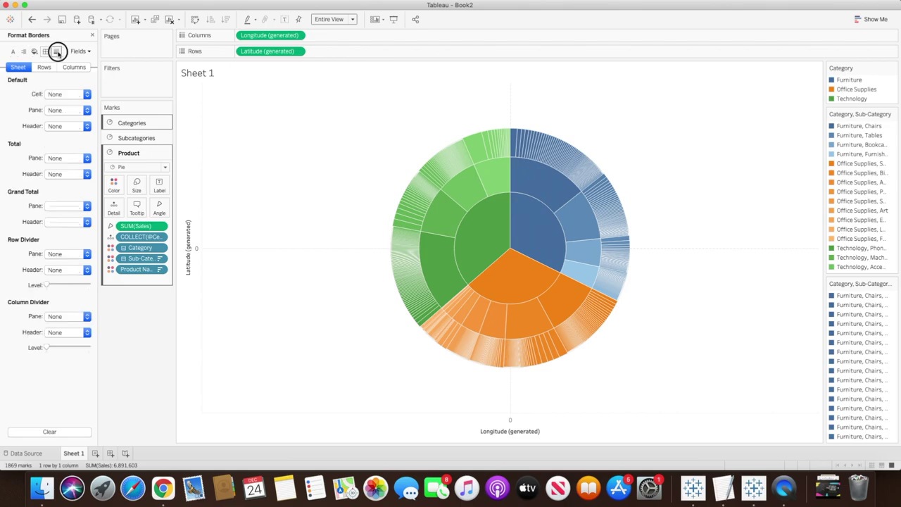
click(56, 52)
click(51, 98)
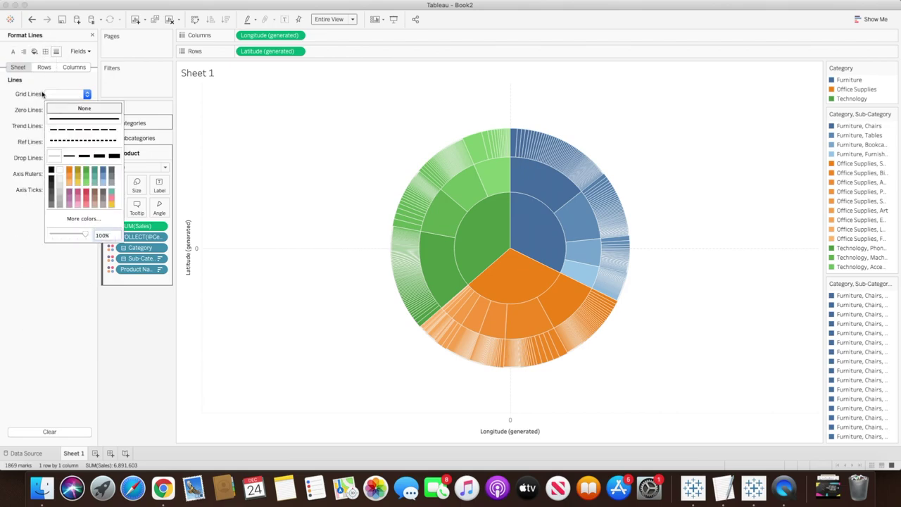
click(52, 109)
click(51, 110)
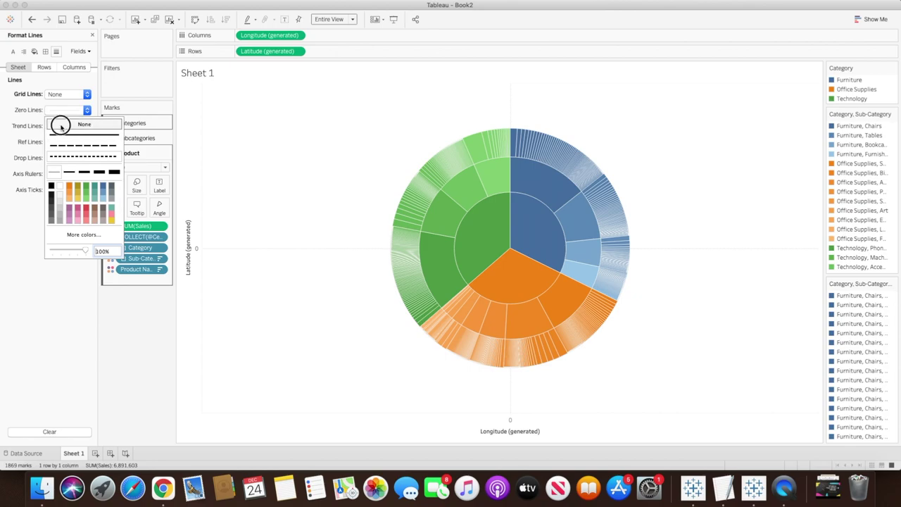
click(56, 121)
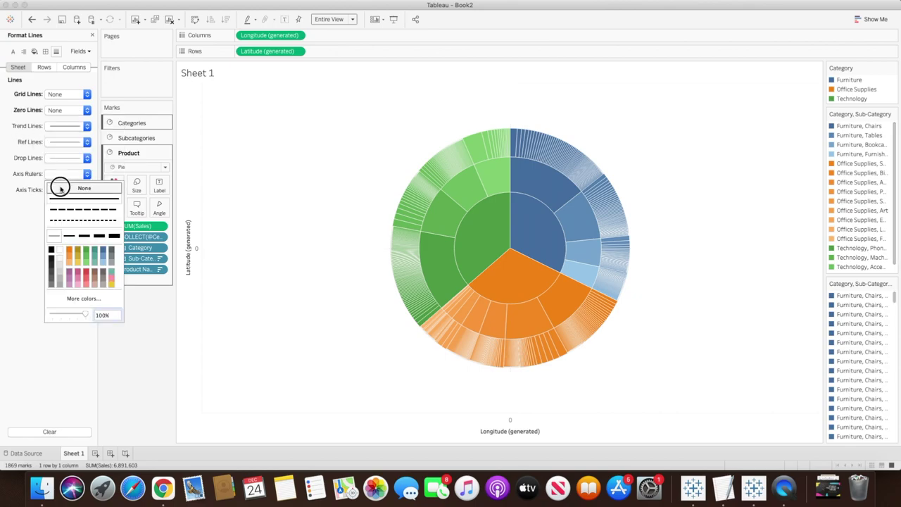
Hide the latitude and longitude axis headers and the sheet title
click(190, 201)
right_click(195, 197)
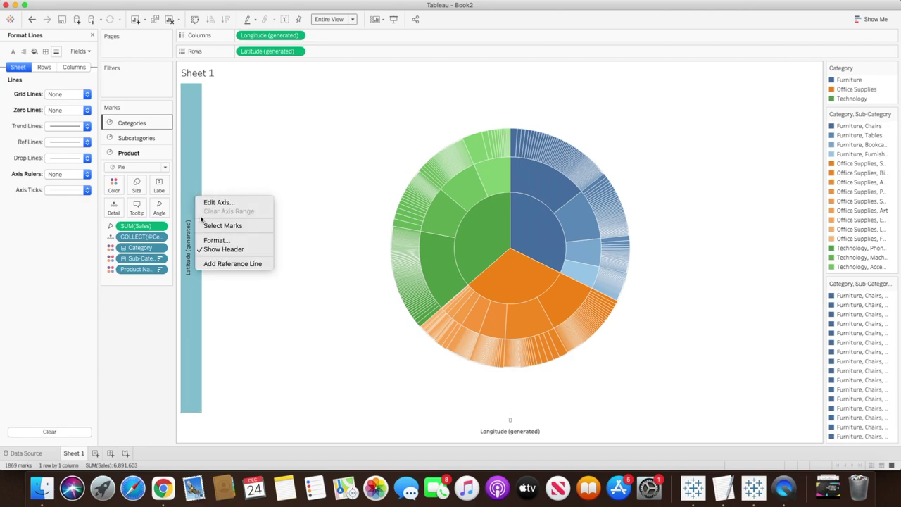
click(210, 249)
right_click(459, 430)
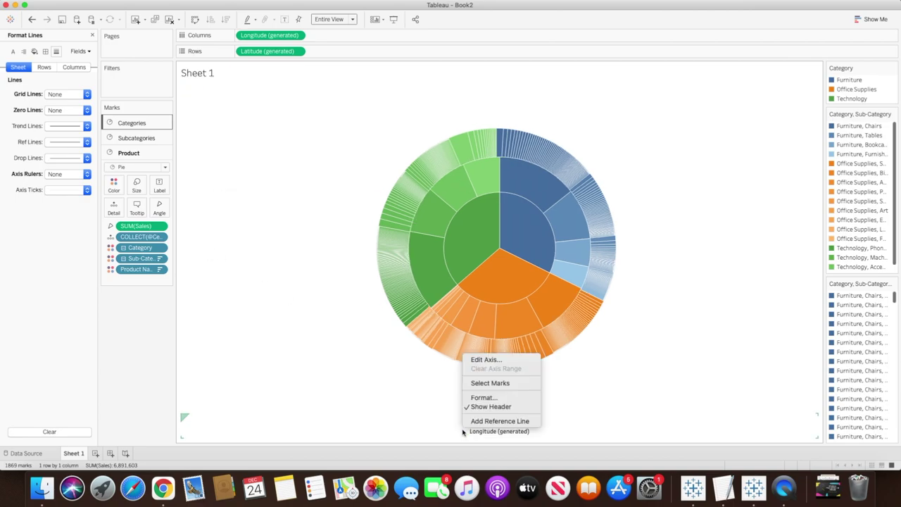
click(492, 407)
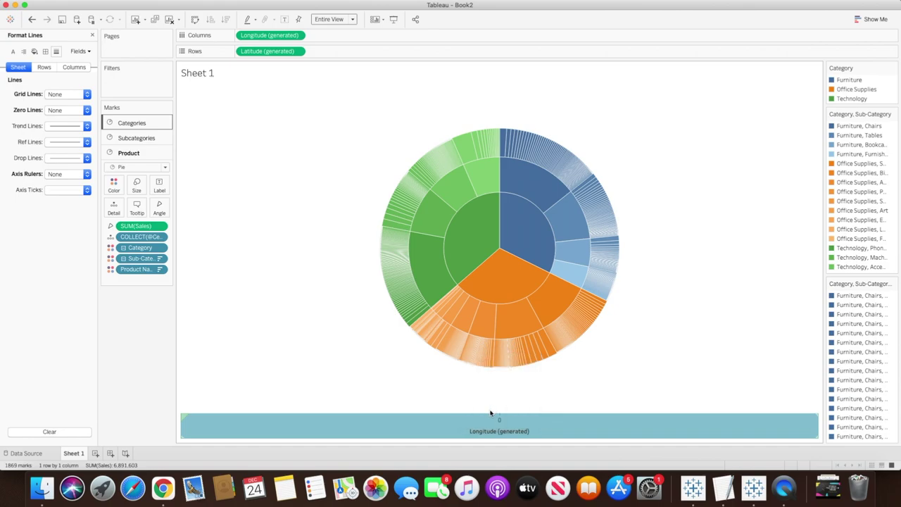
right_click(210, 79)
click(220, 94)
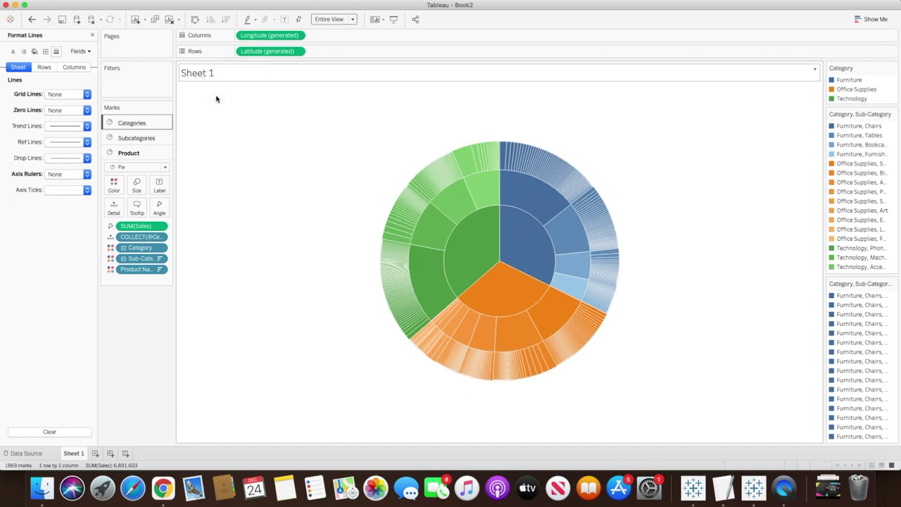
mouse_move(524, 240)
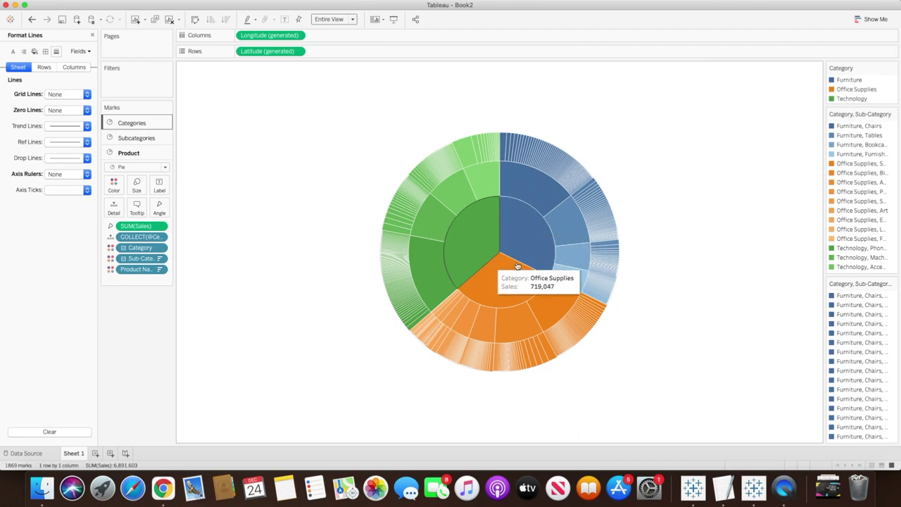
click(92, 36)
drag(51, 373, 269, 88)
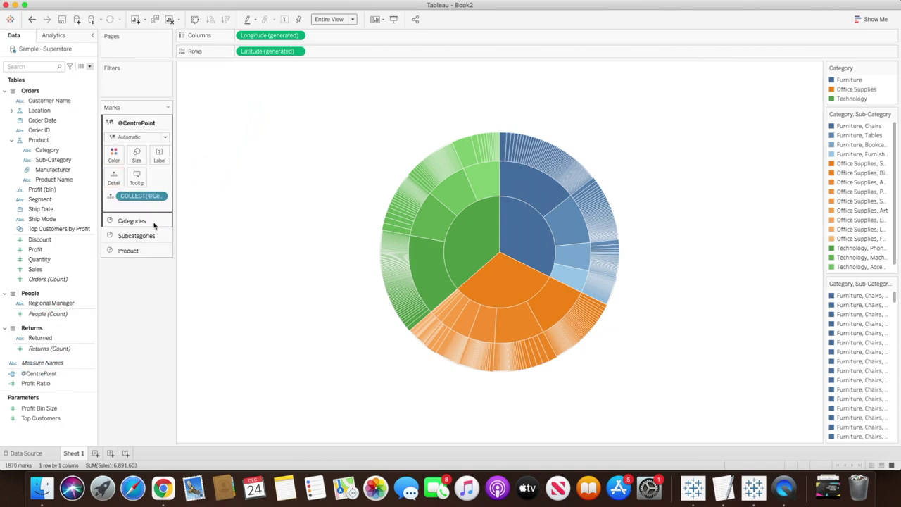
double_click(140, 121)
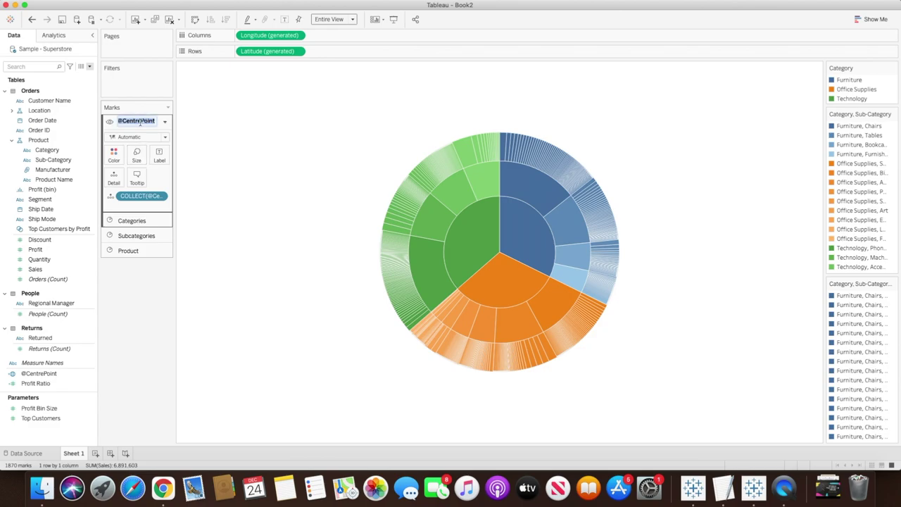
text(To)
key(Return)
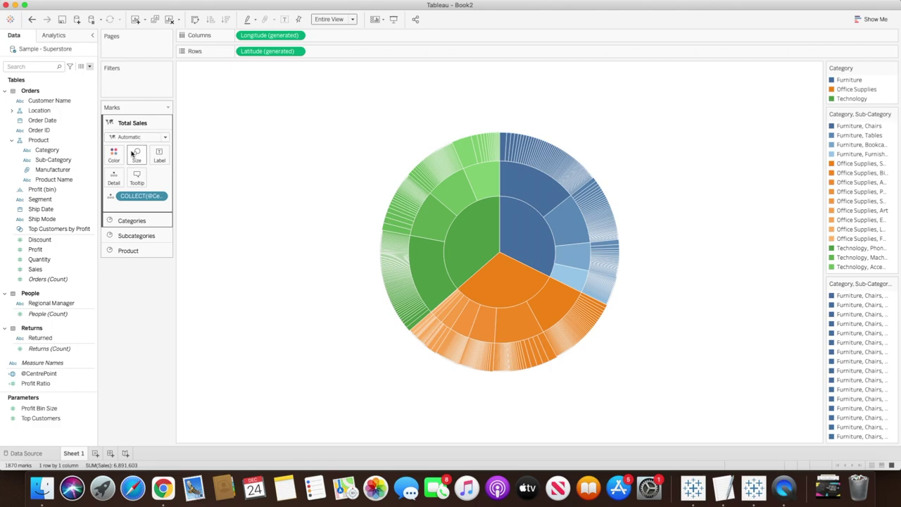
click(135, 136)
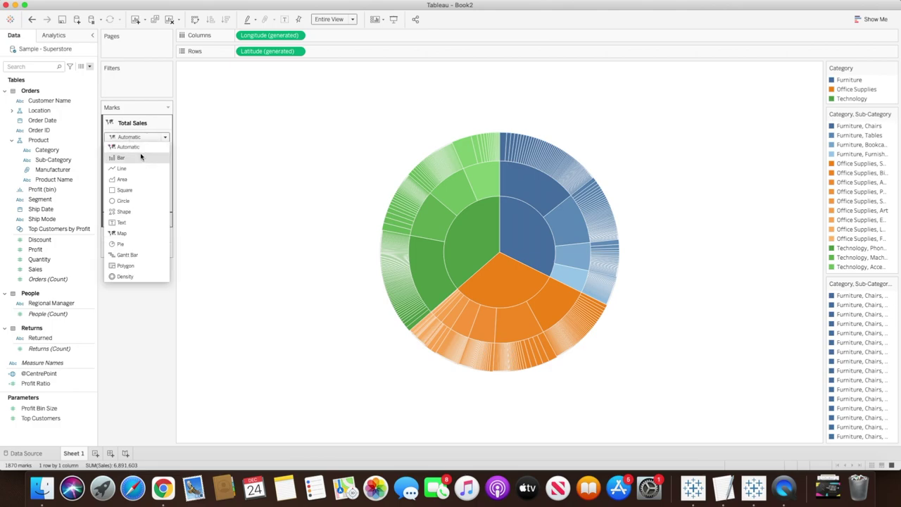
click(122, 243)
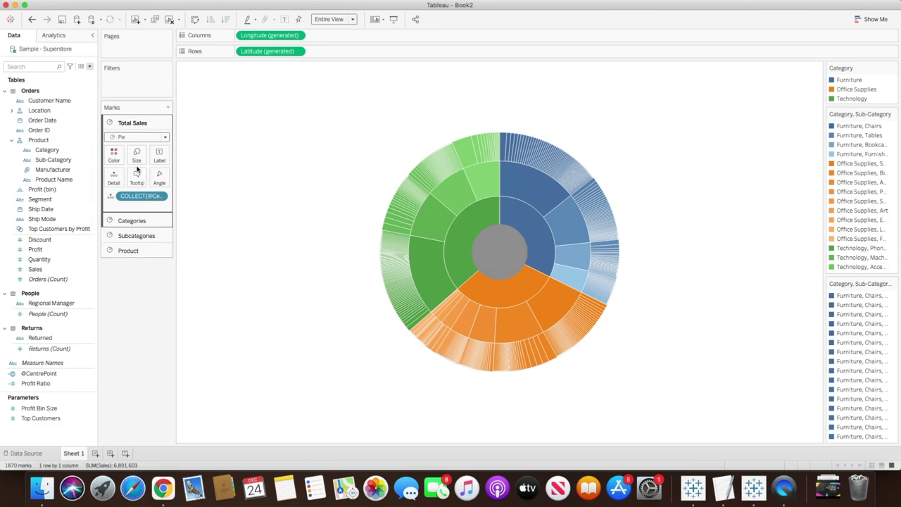
Label the Total Sales layer with Sales and colour its central circle white
drag(57, 262, 159, 156)
click(114, 155)
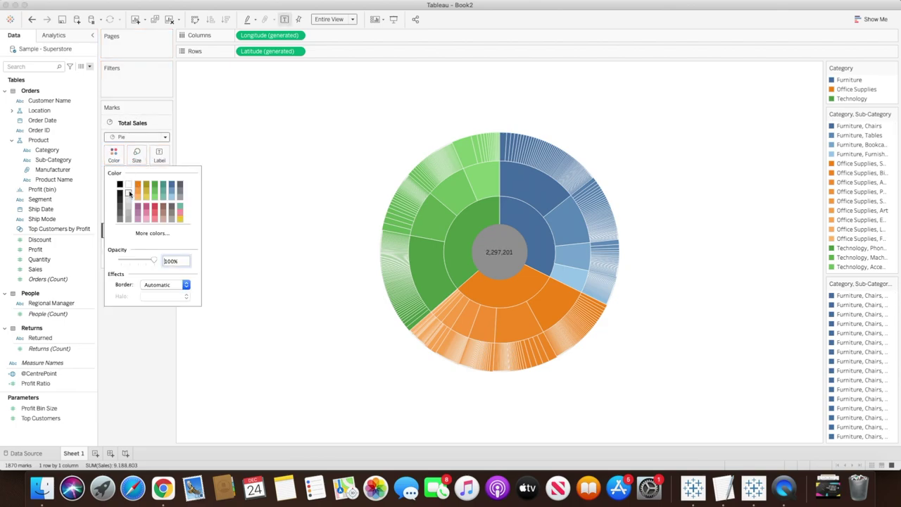
click(127, 185)
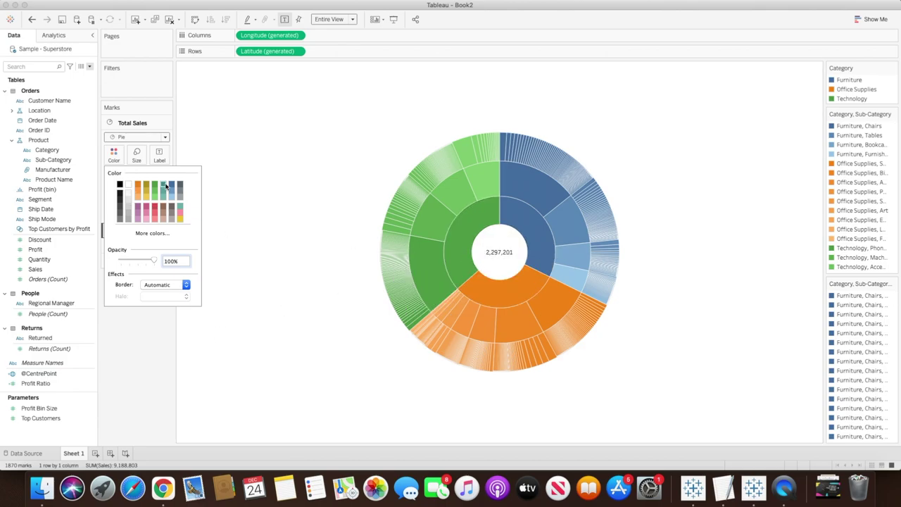
Edit the Total Sales layer's label text and set the SUM(Sales) value to font size 24
click(159, 155)
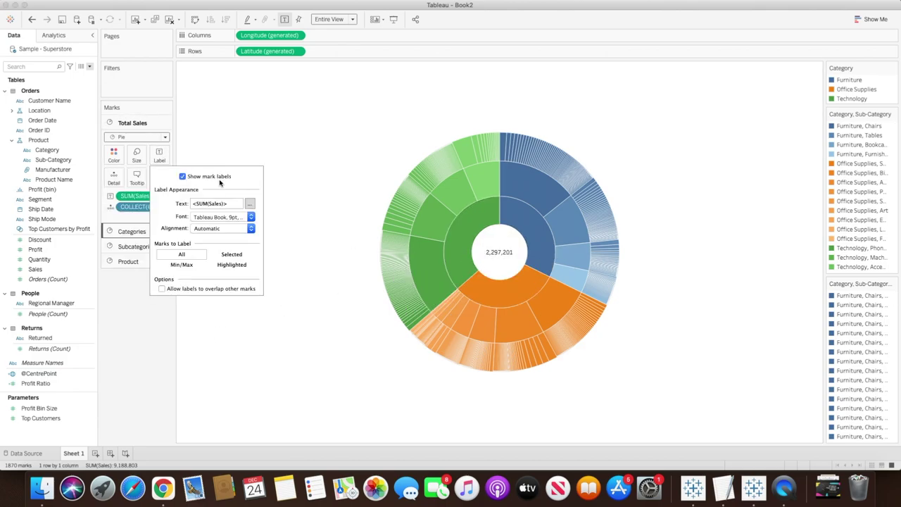
click(250, 204)
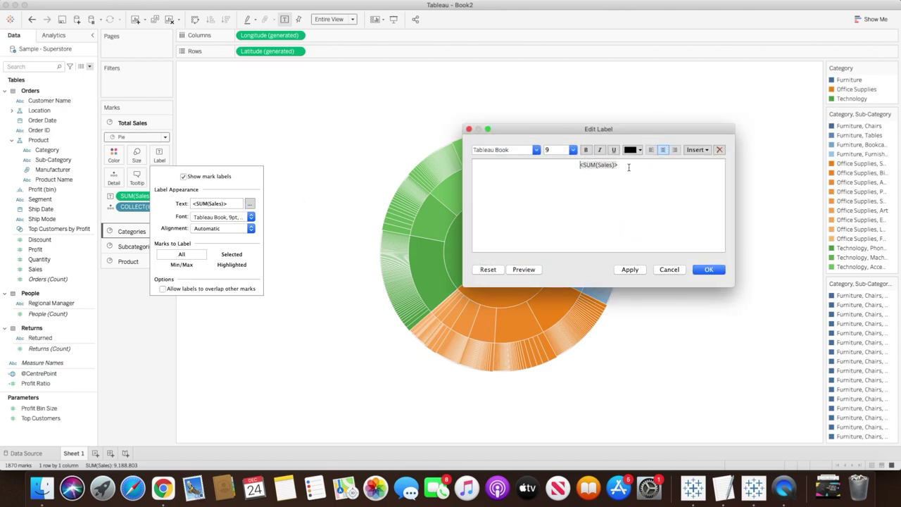
click(573, 150)
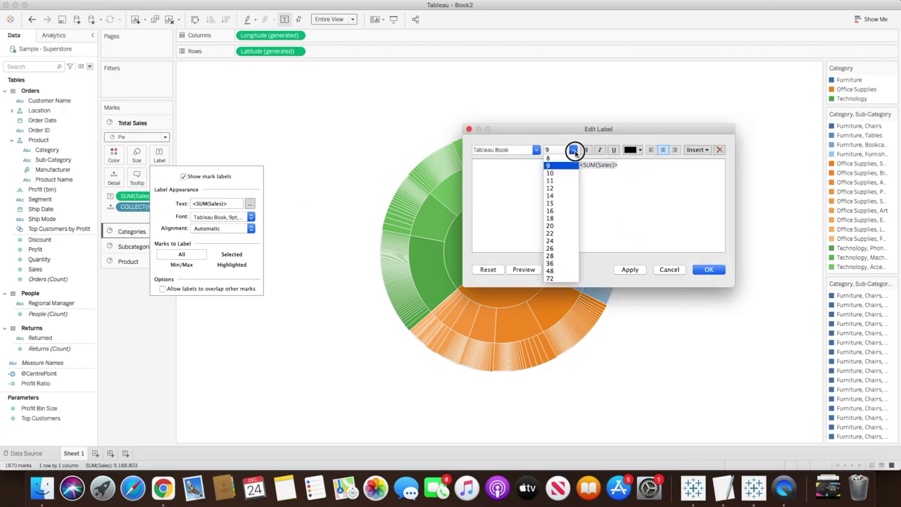
click(556, 240)
drag(631, 166, 561, 165)
click(573, 150)
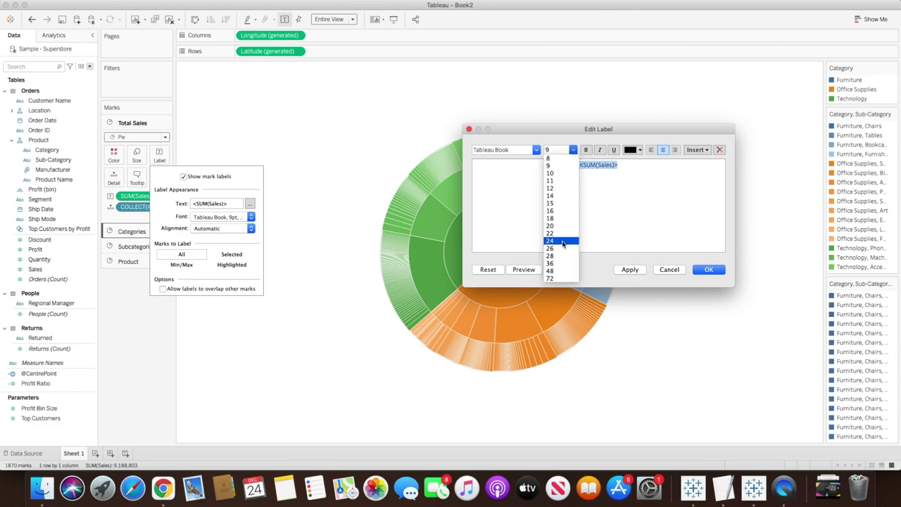
click(563, 242)
Add a second line reading Total Sales below the SUM(Sales) value in the label
click(660, 172)
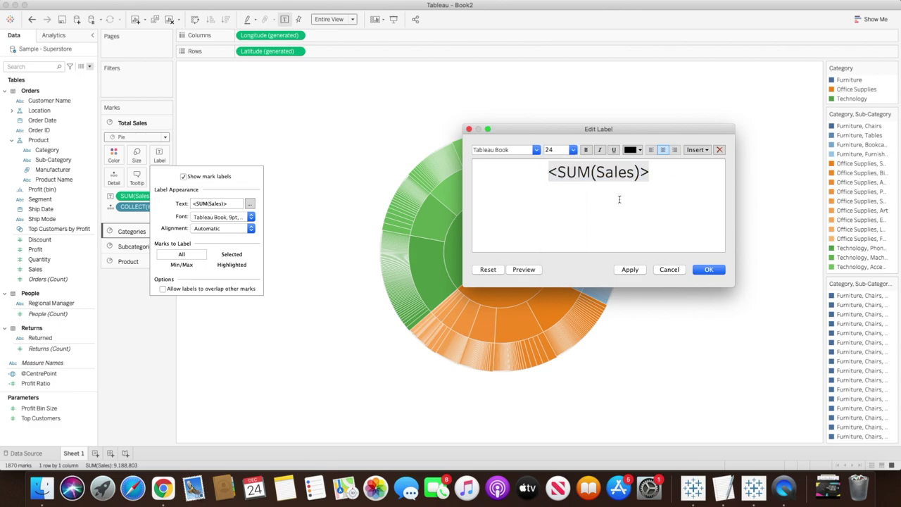
key(Return)
text(total Sales)
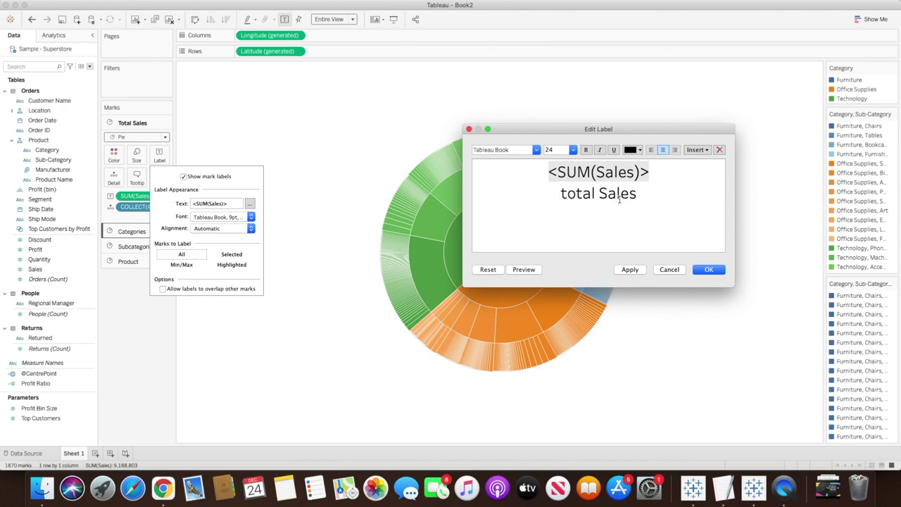
key(BackSpace)
text(T)
Format the label's Total Sales line with font size 10 and a grey colour, and apply the label changes
drag(638, 194, 556, 193)
click(573, 149)
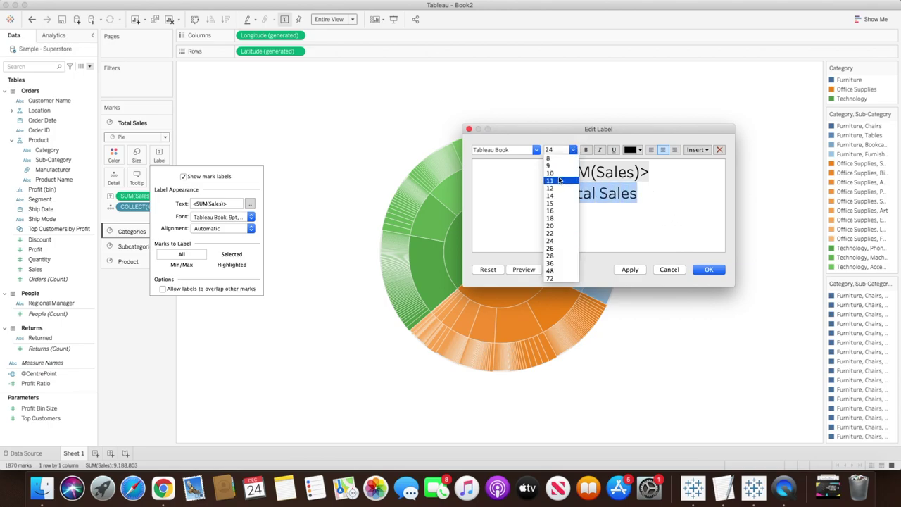
click(554, 173)
click(641, 150)
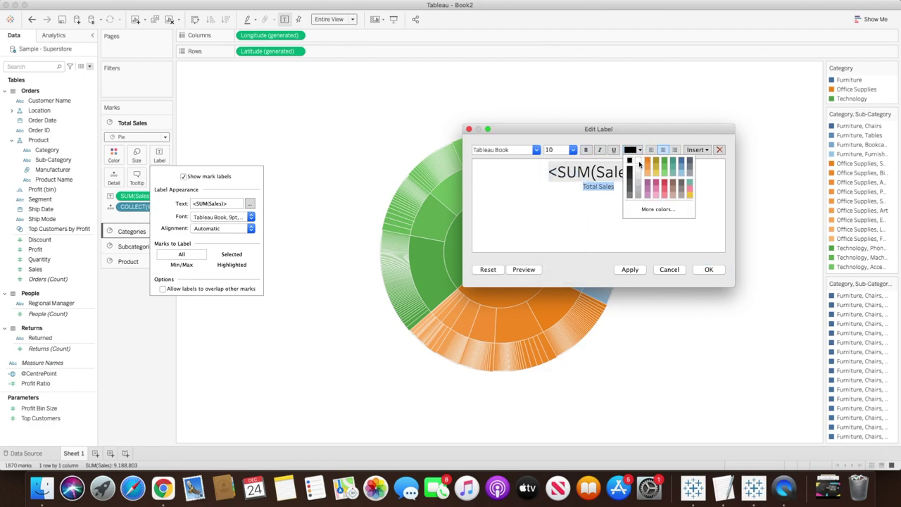
click(629, 180)
click(641, 199)
click(709, 271)
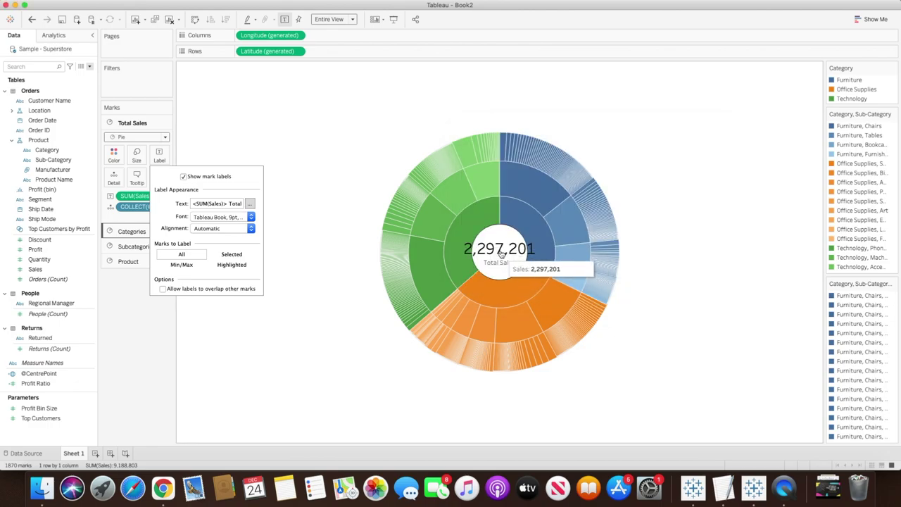
right_click(507, 257)
click(285, 291)
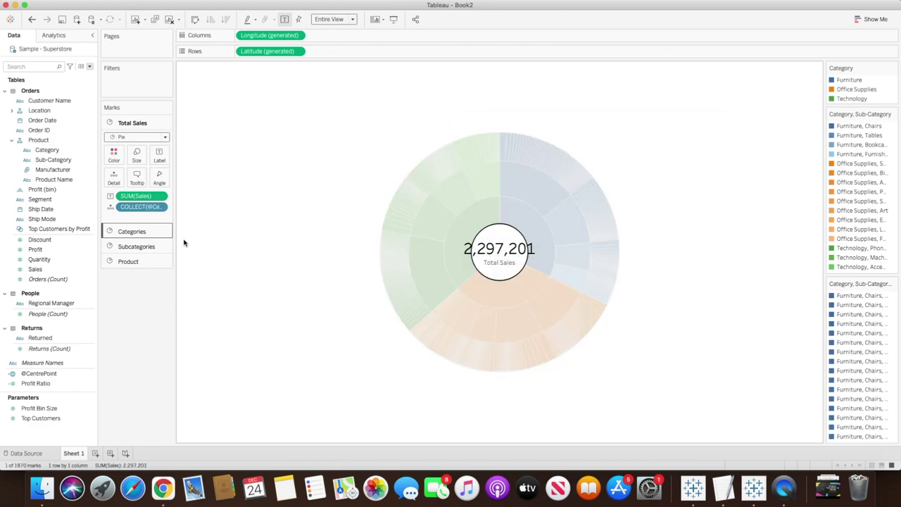
Format the Total Sales layer's SUM(Sales) numbers as Currency (Custom) with display units in Millions (M)
click(159, 196)
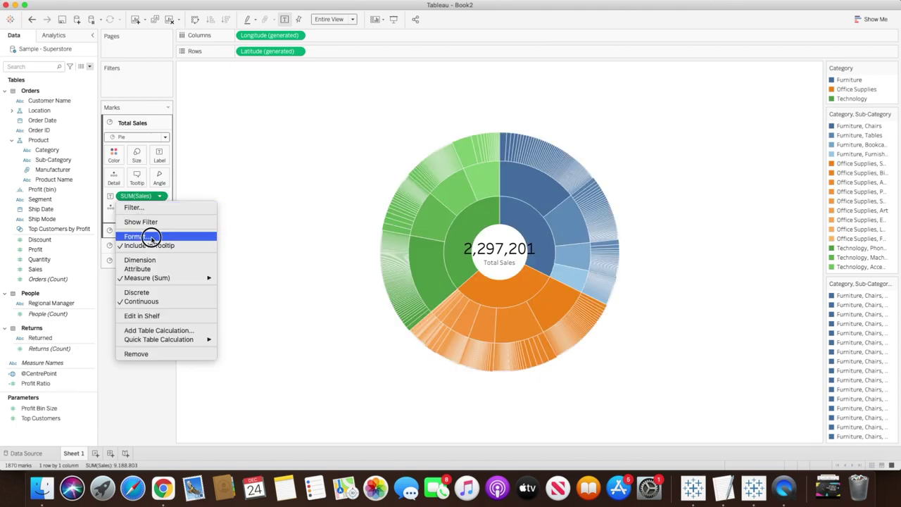
click(144, 237)
click(87, 125)
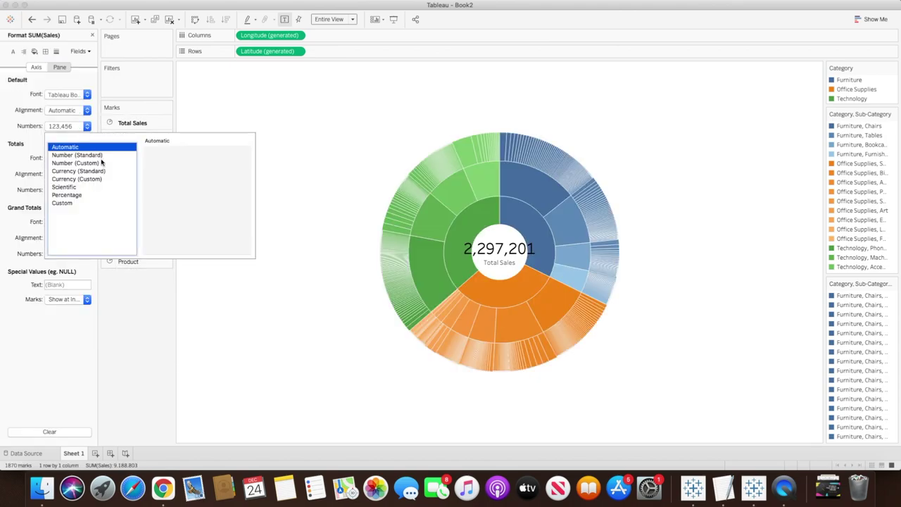
click(97, 179)
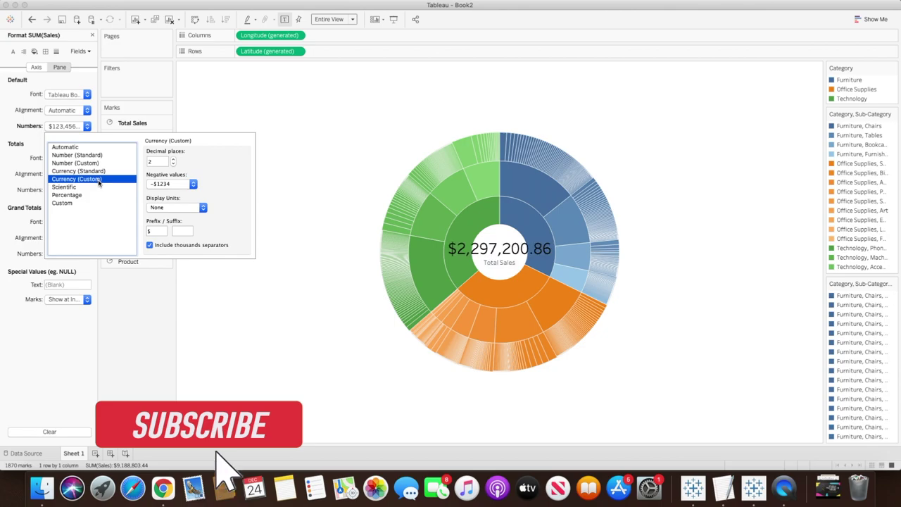
click(197, 206)
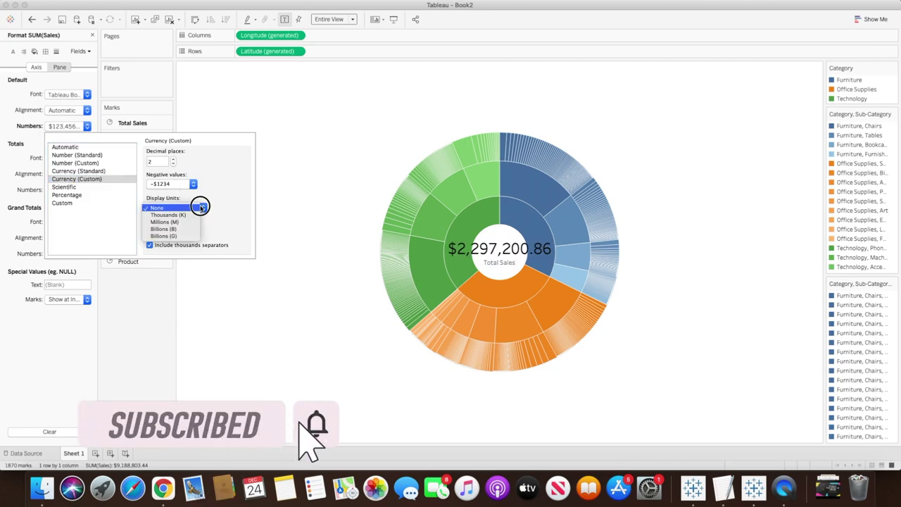
click(176, 222)
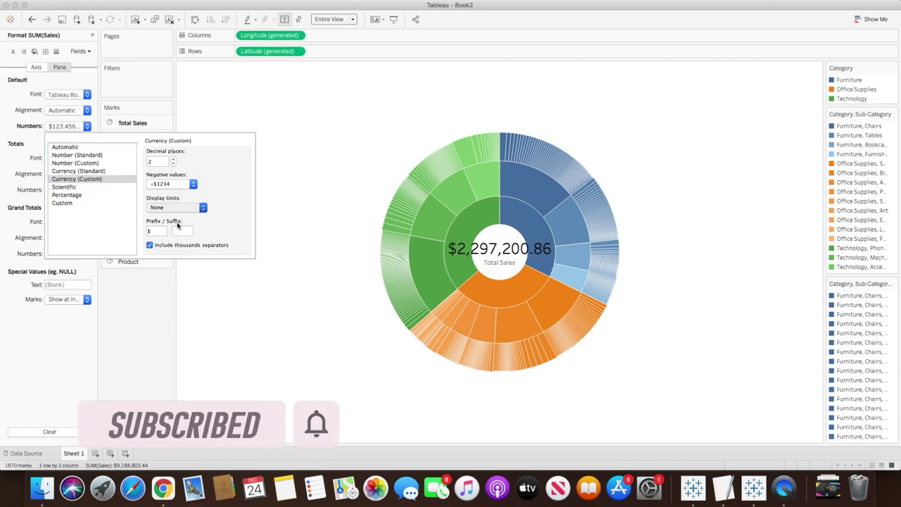
click(178, 307)
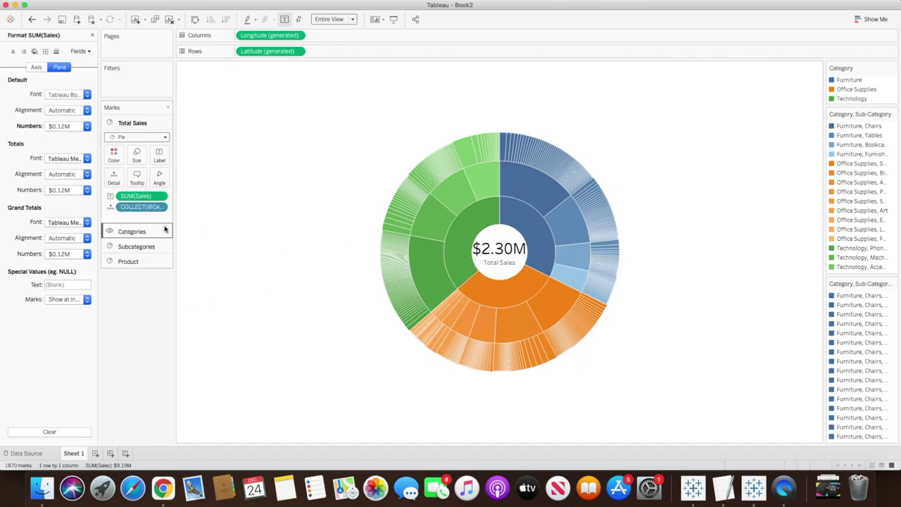
Reduce the decimal places of the SUM(Sales) currency format to 0
click(87, 126)
click(172, 164)
click(172, 165)
click(162, 316)
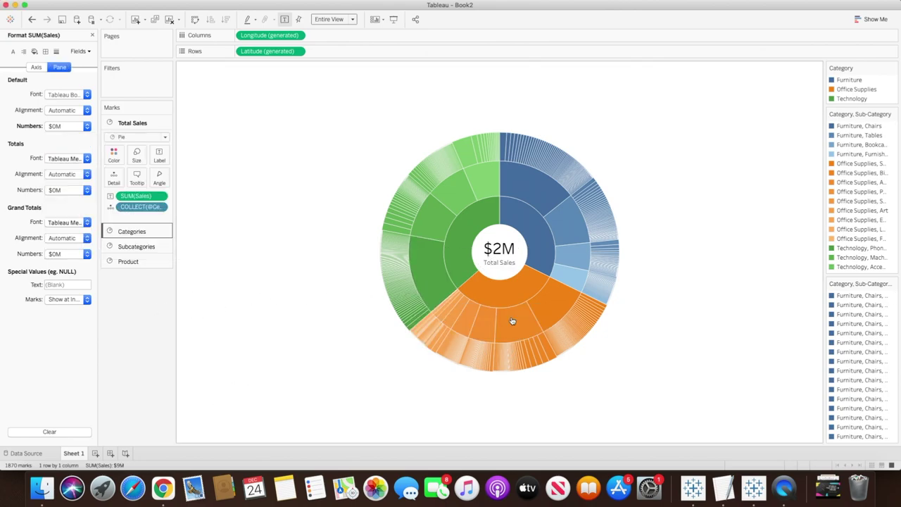
mouse_move(551, 244)
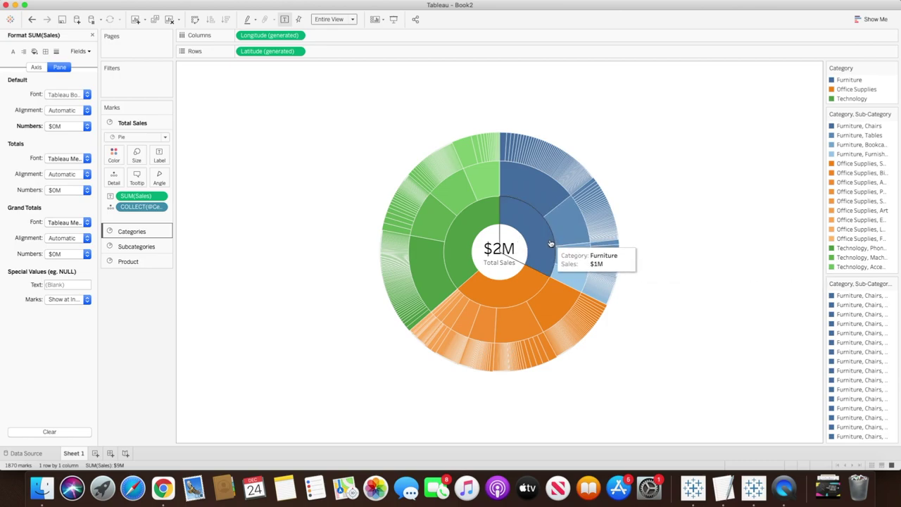